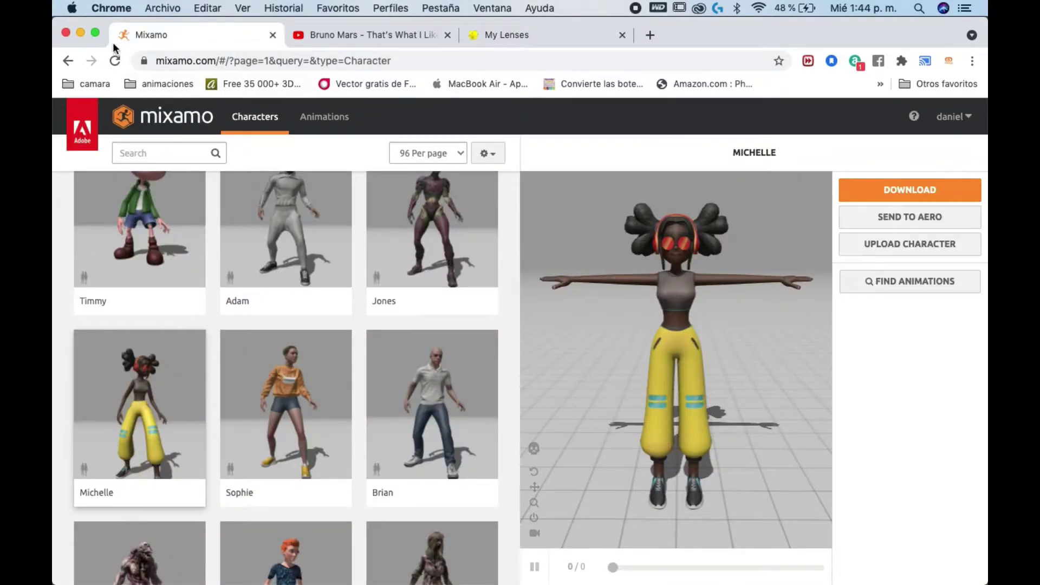
# Check the download settings for the Michelle character, FBX Binary in T-pose, and close them without downloading
pyautogui.click(908, 187)
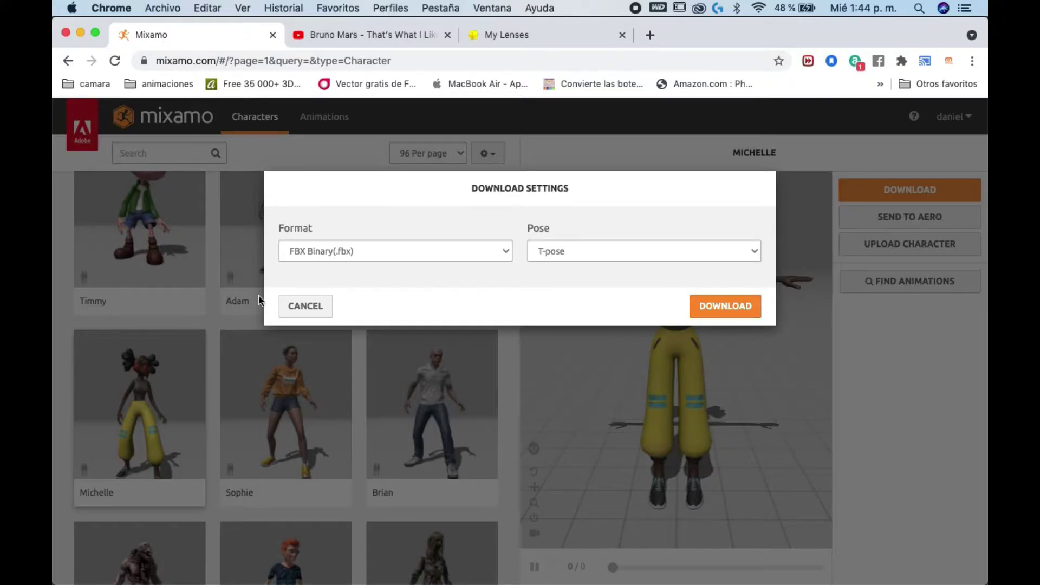
pyautogui.click(306, 306)
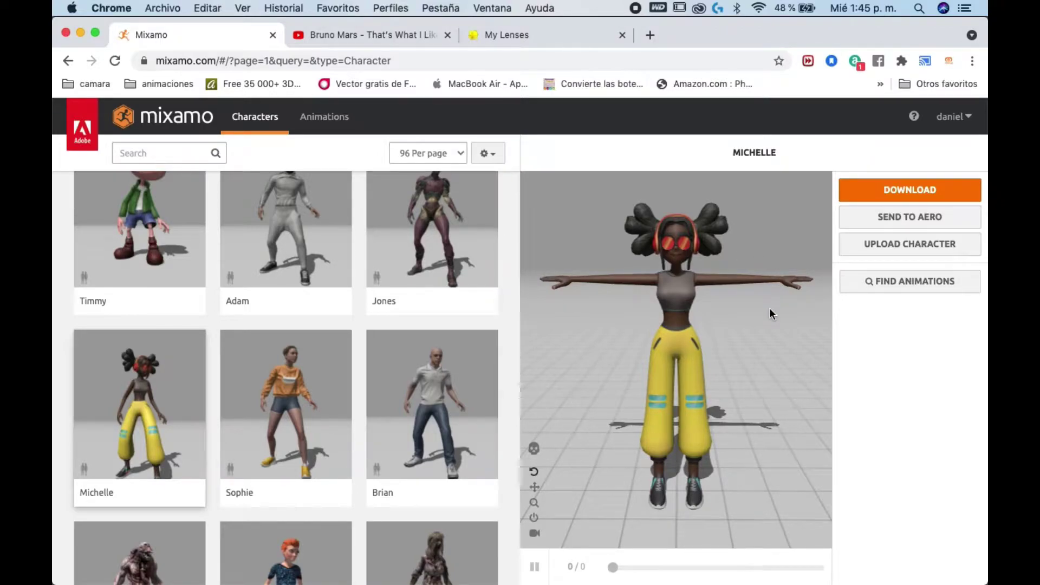
pyautogui.hotkey('ctrl', 'Right')
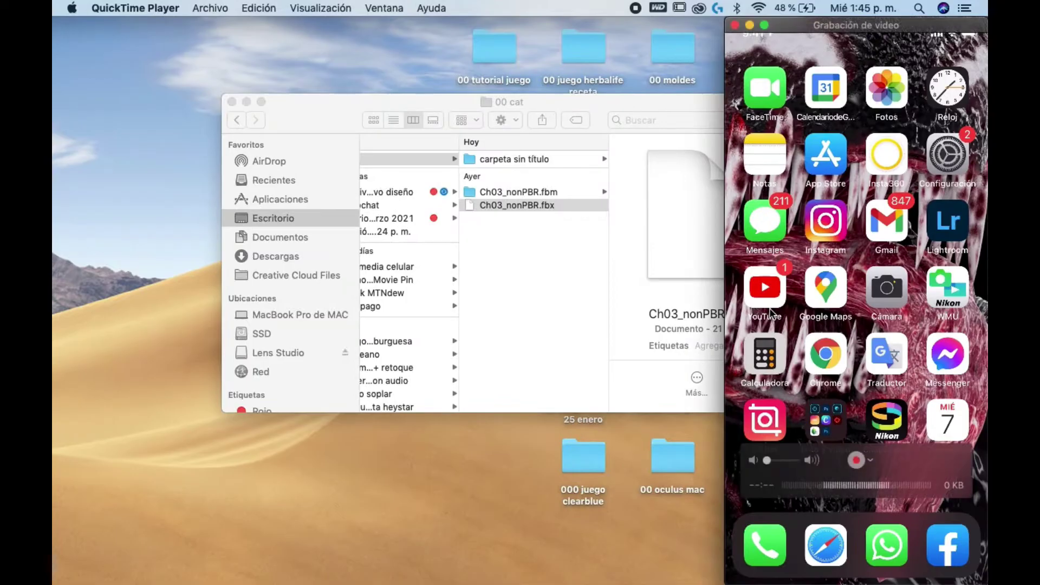
pyautogui.hotkey('ctrl', 'Left')
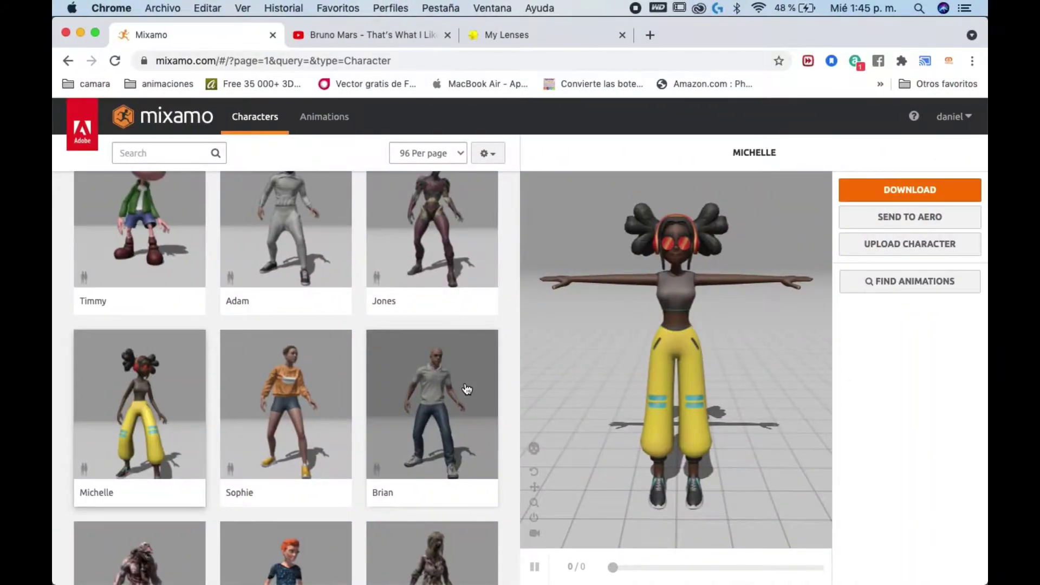
# Switch to the 3D Body project in Lens Studio
pyautogui.hotkey('ctrl', 'Up')
pyautogui.click(343, 208)
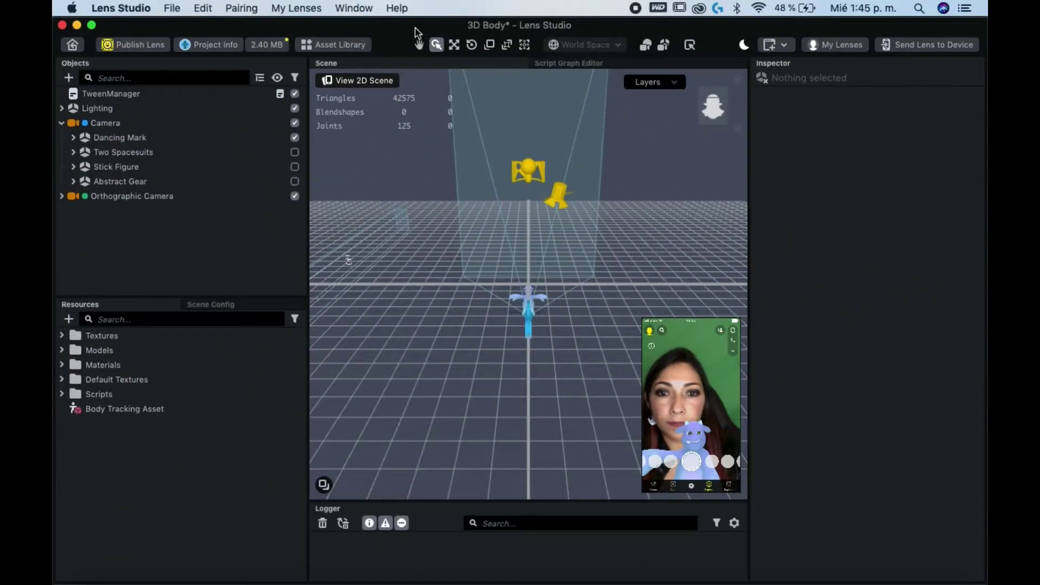
pyautogui.moveTo(423, 28); pyautogui.dragTo(412, 7)
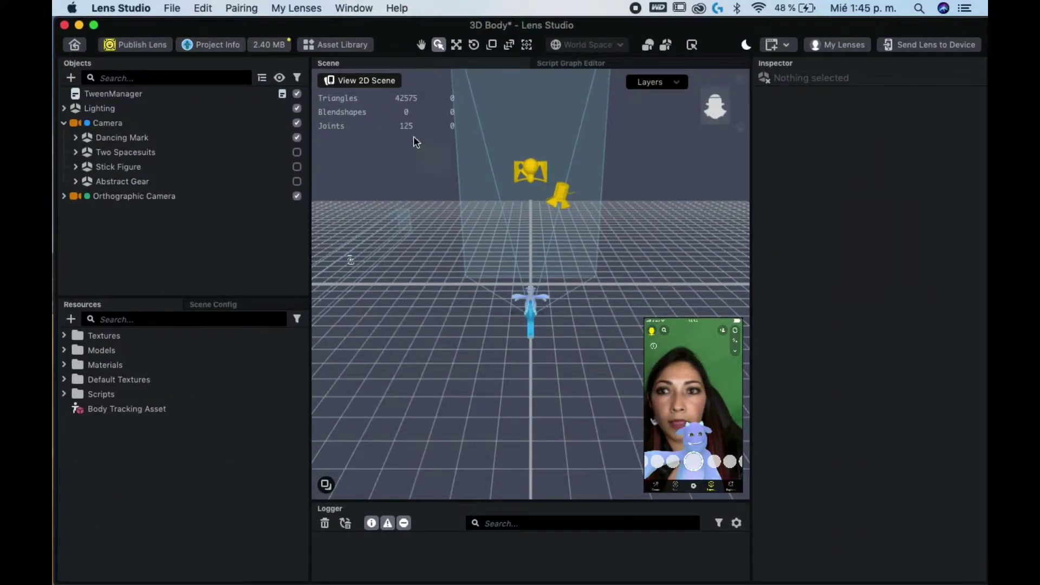
# Enlarge the lens preview, set its source to the Dance sample video, and return the preview to its small size
pyautogui.moveTo(696, 330)
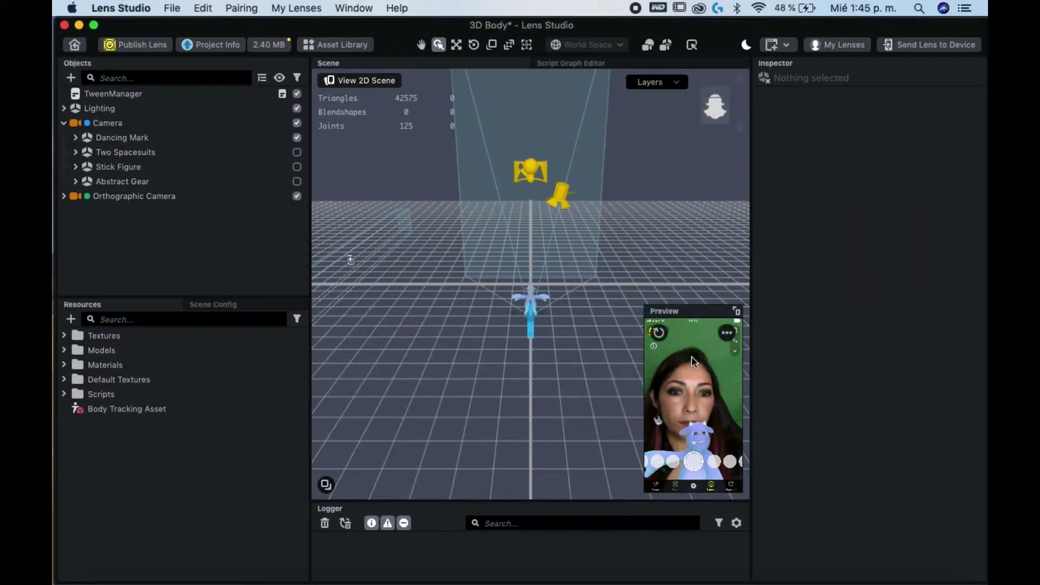
pyautogui.click(736, 311)
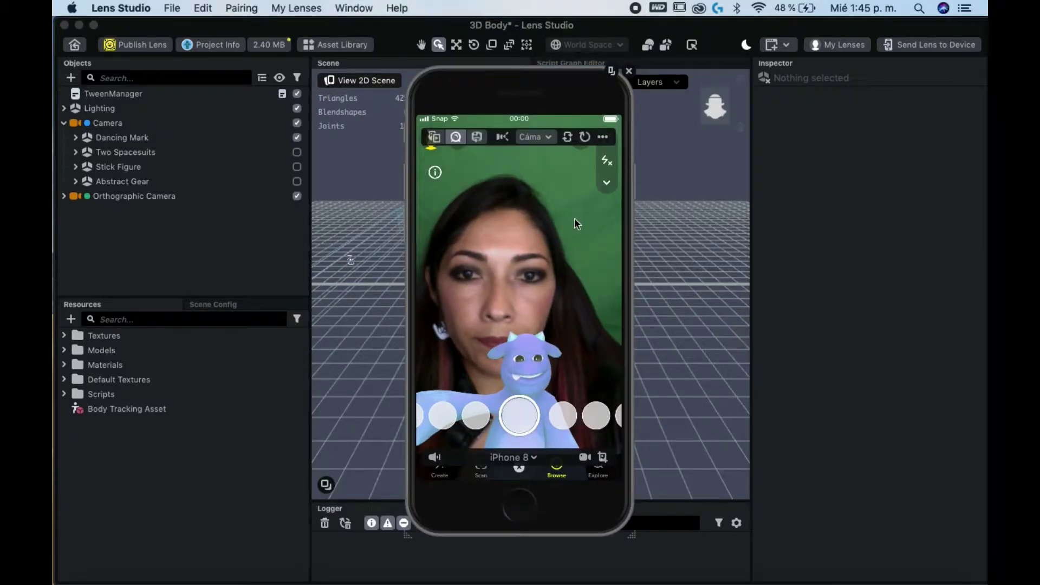
pyautogui.click(433, 137)
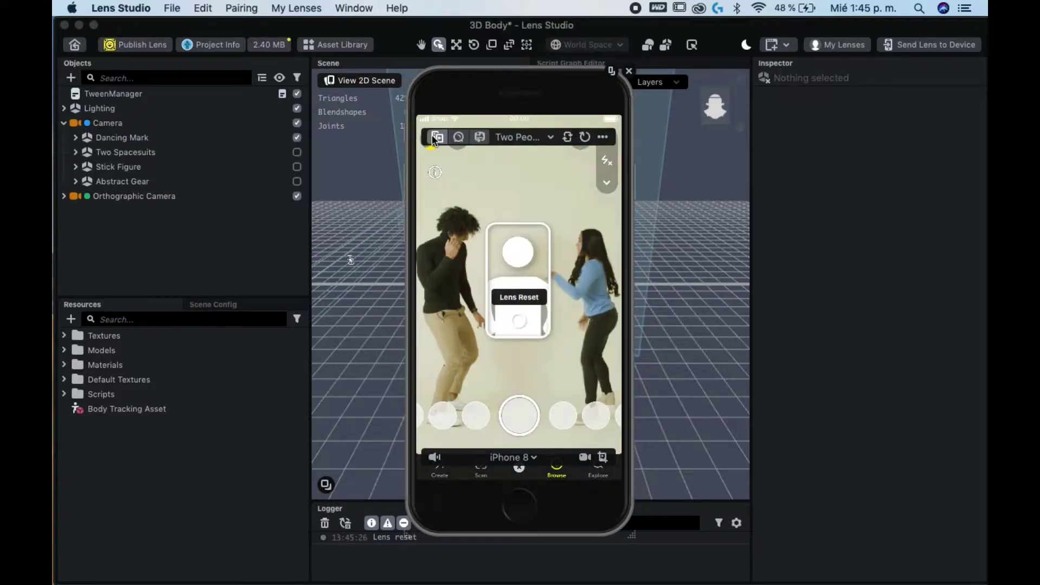
pyautogui.click(525, 137)
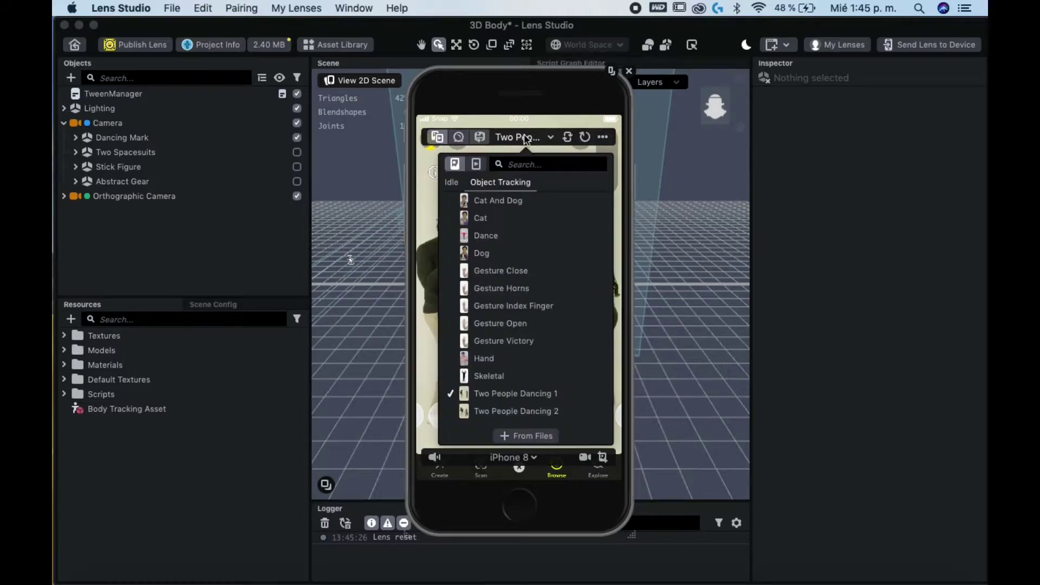
pyautogui.click(490, 238)
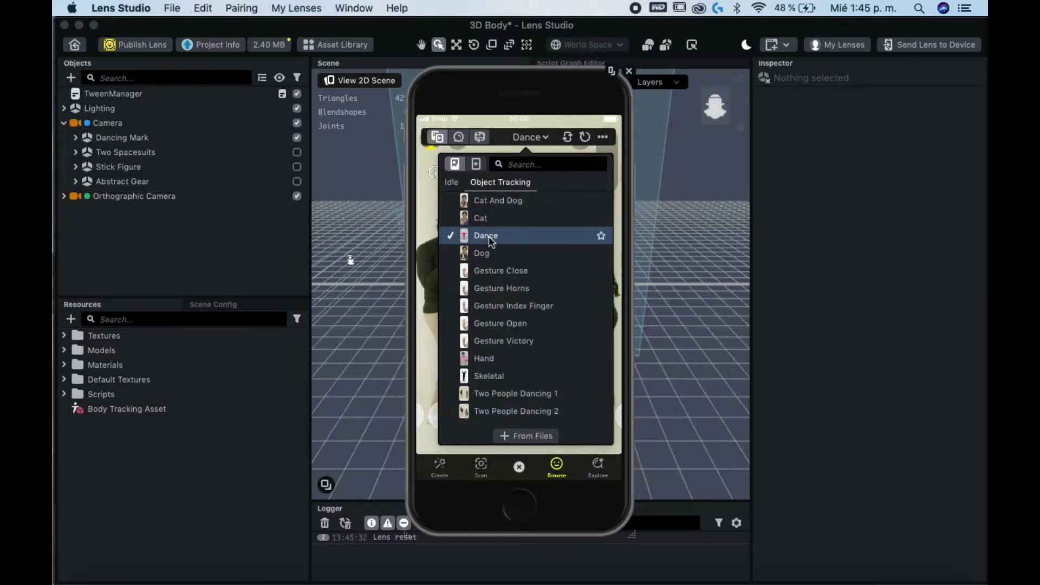
pyautogui.click(432, 374)
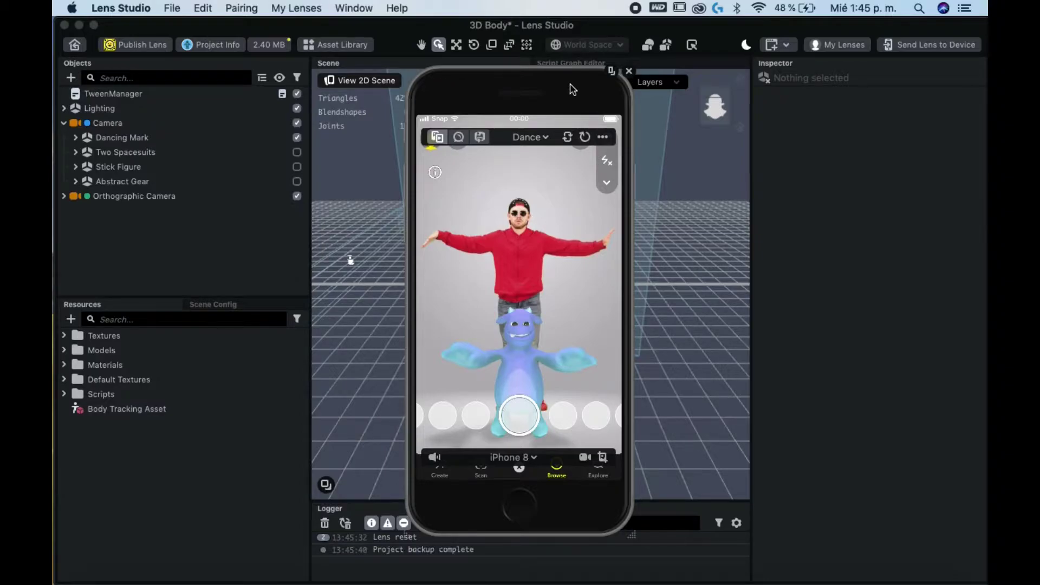
pyautogui.click(611, 72)
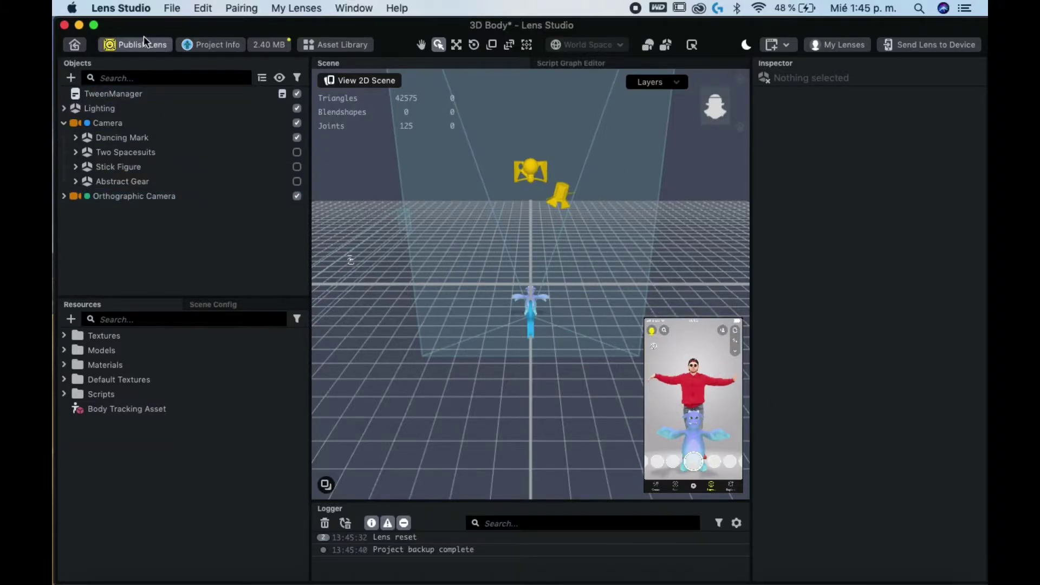
# Disable Dancing Mark and enable Two Spacesuits to view that example in the scene and preview
pyautogui.click(125, 139)
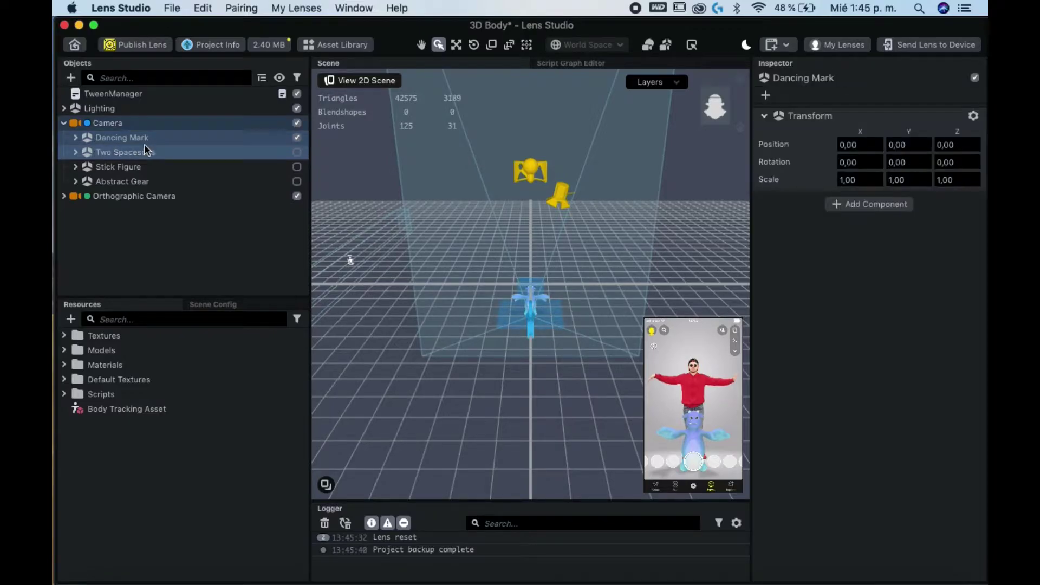
pyautogui.click(297, 139)
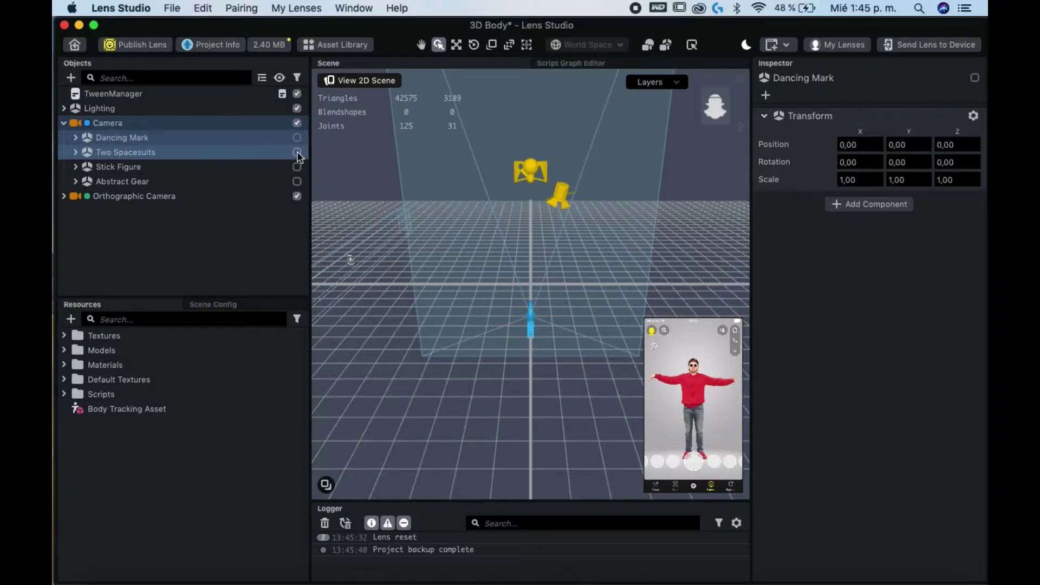
pyautogui.click(297, 152)
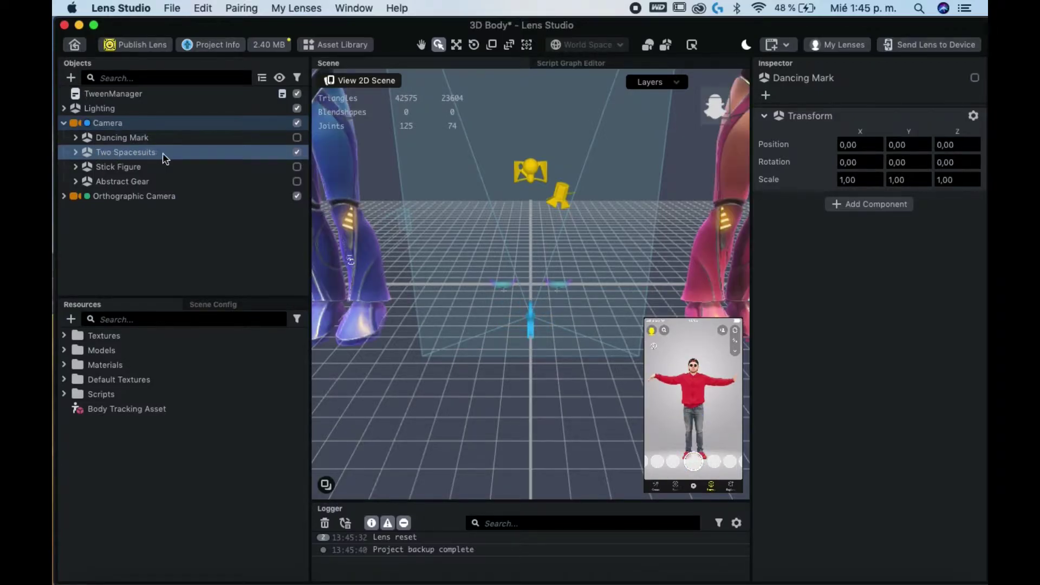
pyautogui.click(190, 156)
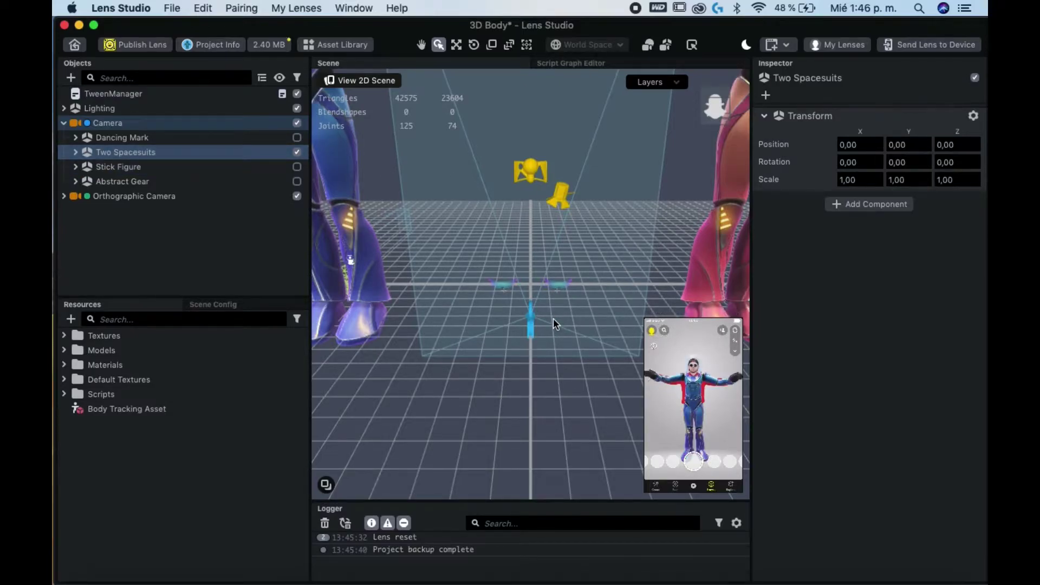
pyautogui.scroll(3, 553, 318)
pyautogui.scroll(-4, 553, 317)
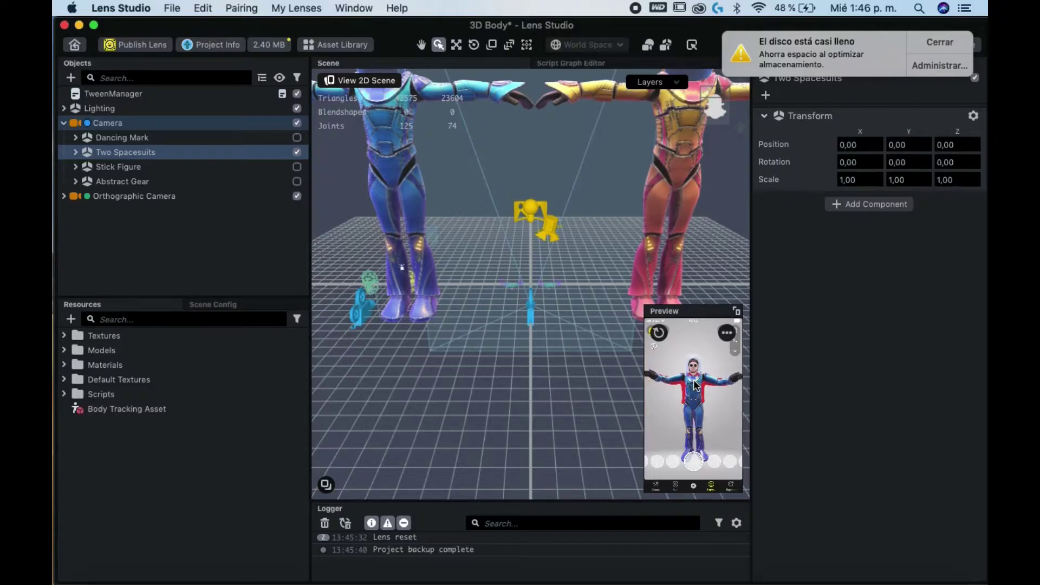
pyautogui.click(950, 41)
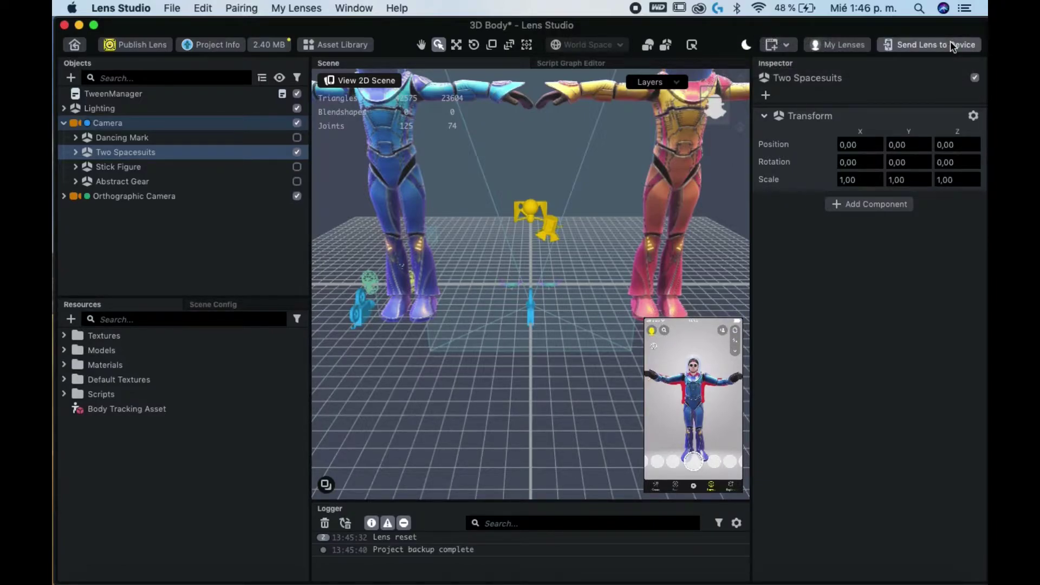
# Disable Two Spacesuits and enable the Stick Figure example instead
pyautogui.click(297, 152)
pyautogui.click(132, 167)
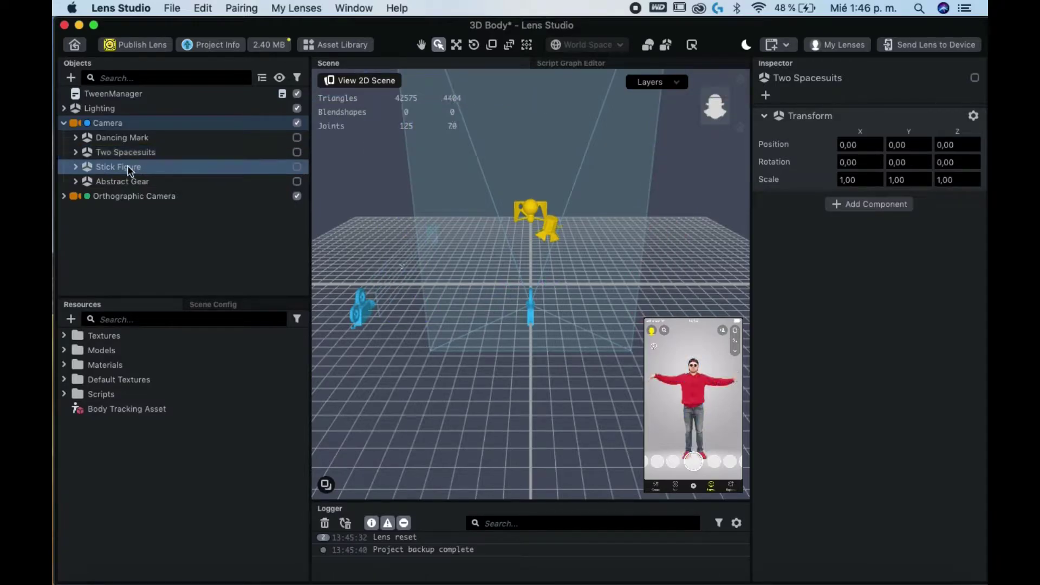
pyautogui.click(297, 167)
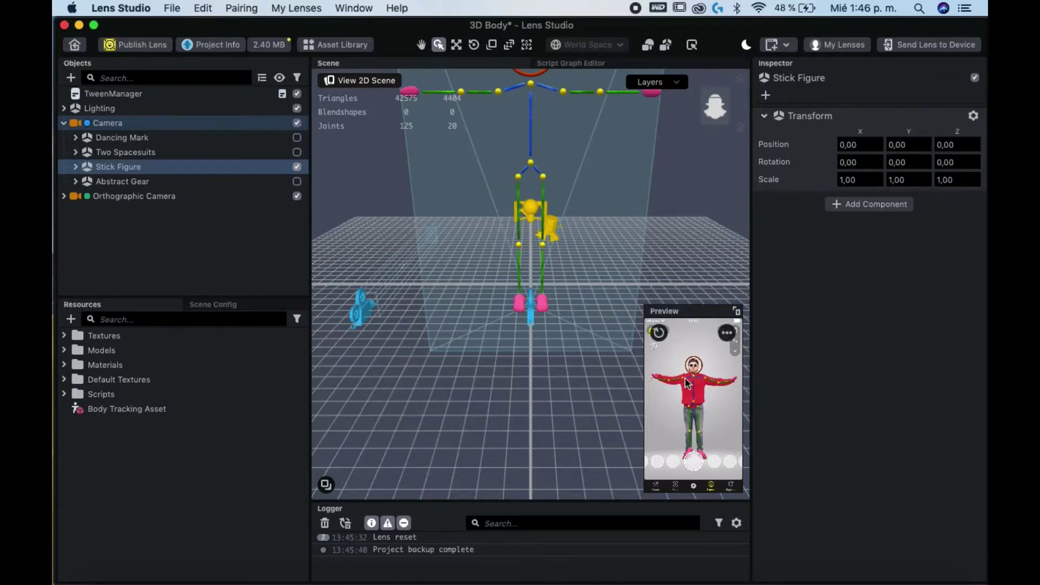
# Disable Stick Figure, enable Abstract Gear, and examine it on the dancer in the enlarged preview
pyautogui.click(297, 166)
pyautogui.click(296, 181)
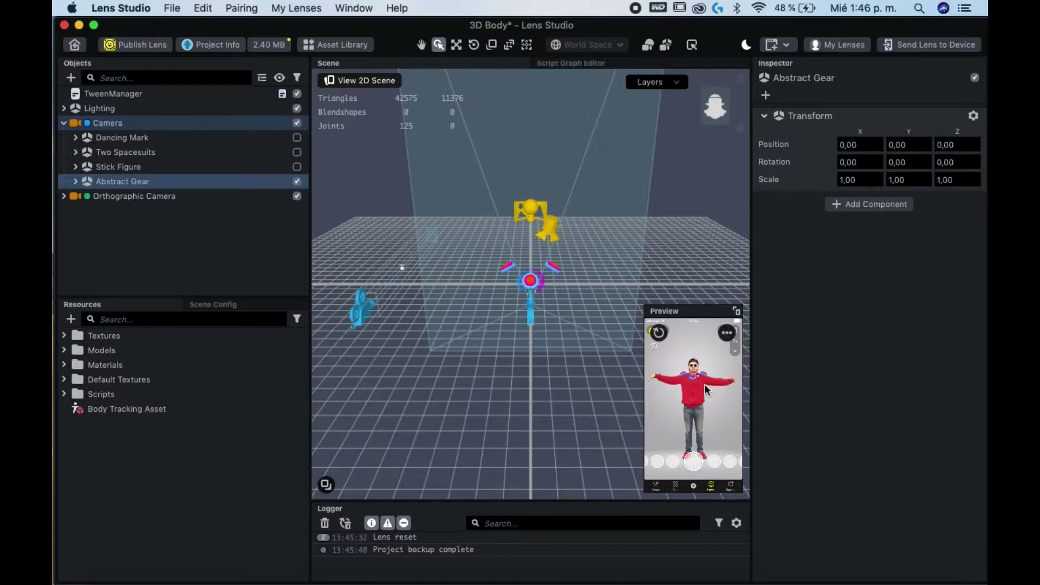
pyautogui.click(736, 312)
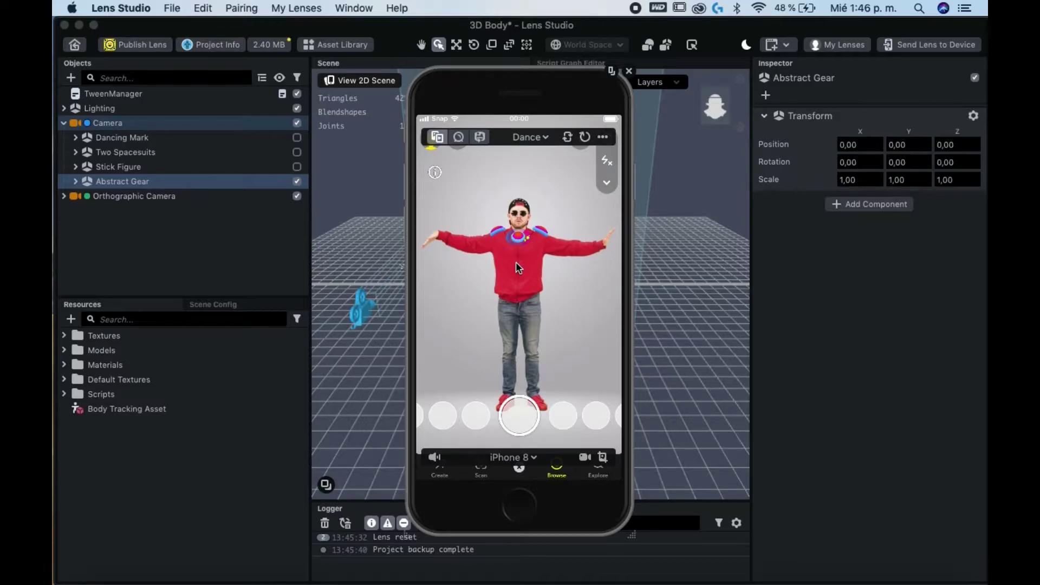
pyautogui.click(611, 71)
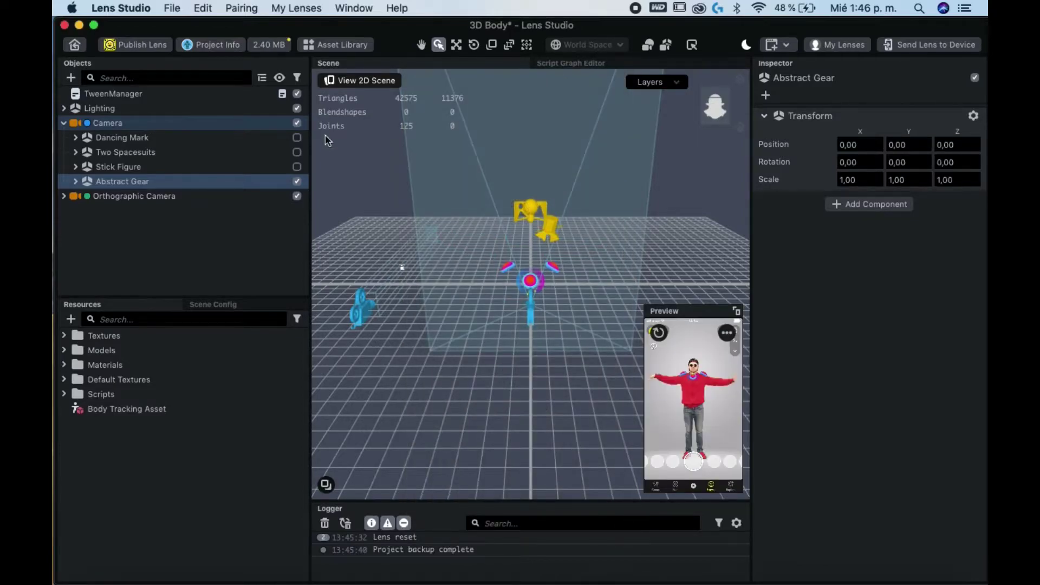
# Enable Dancing Mark again in place of Abstract Gear and expand its object hierarchy
pyautogui.click(296, 139)
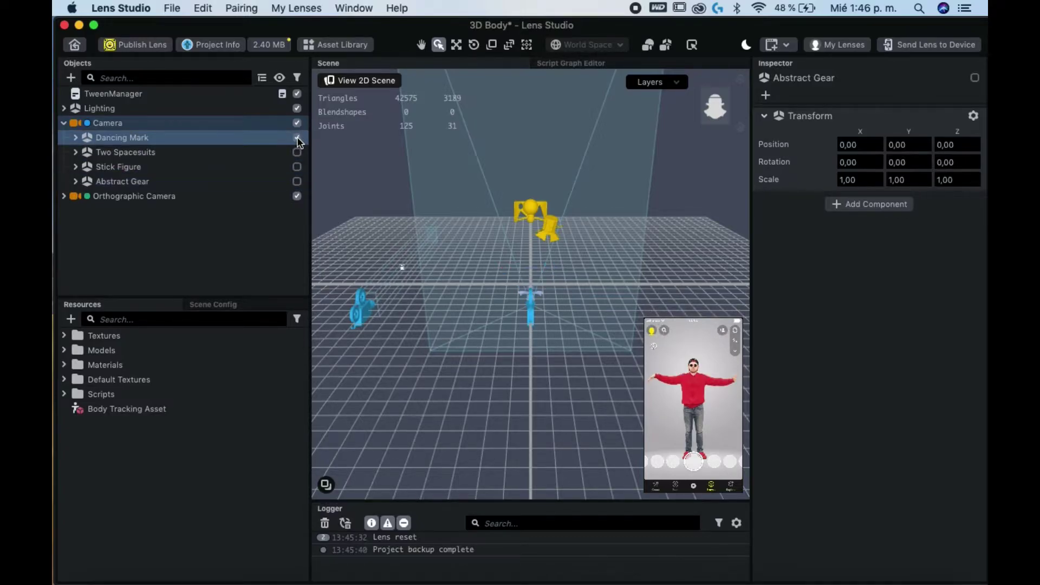
pyautogui.click(140, 138)
pyautogui.click(75, 138)
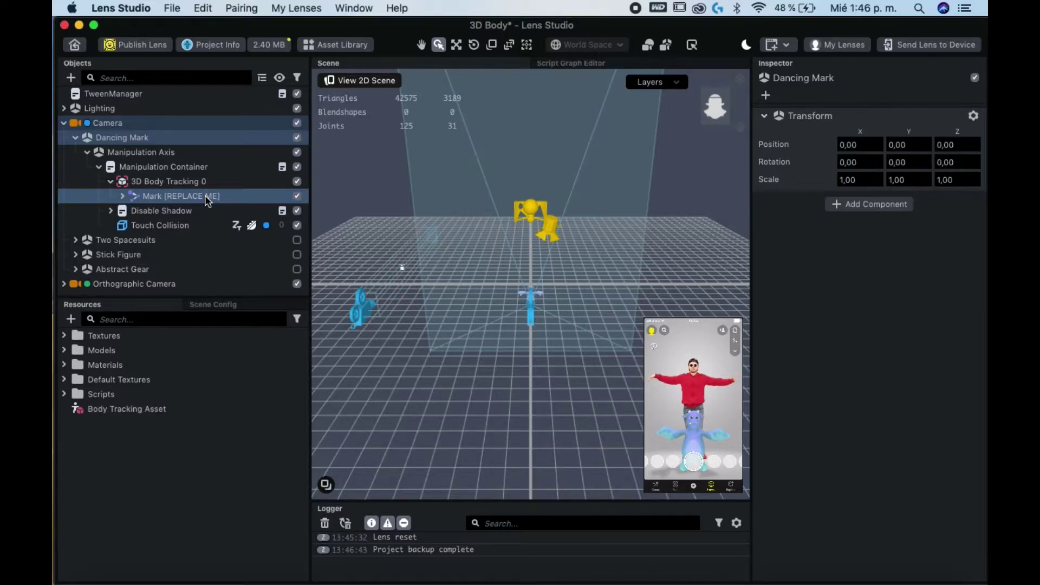
# Delete the Mark [REPLACE ME] model from under 3D Body Tracking 0
pyautogui.click(170, 197)
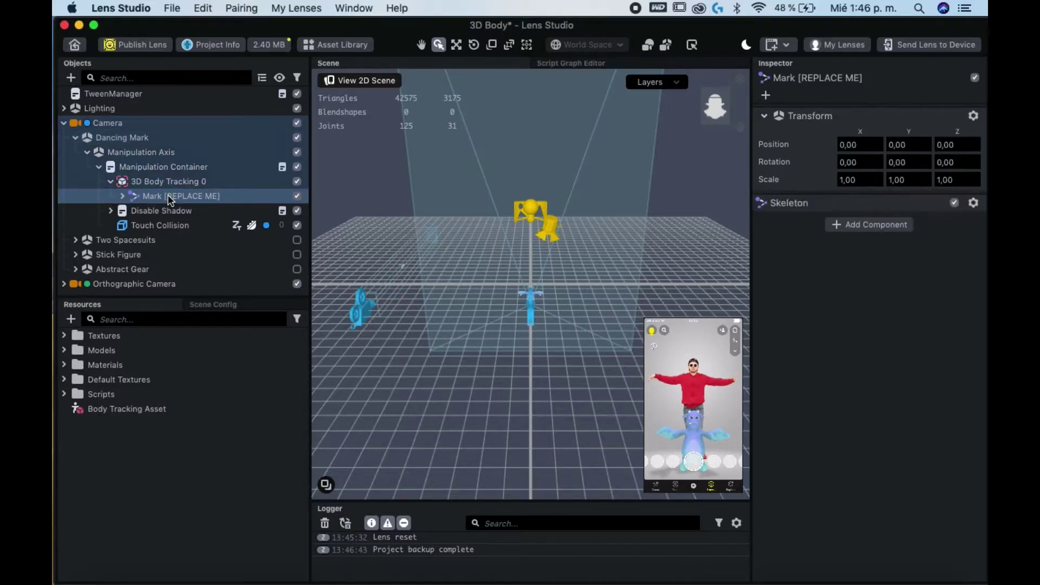
pyautogui.rightClick(222, 199)
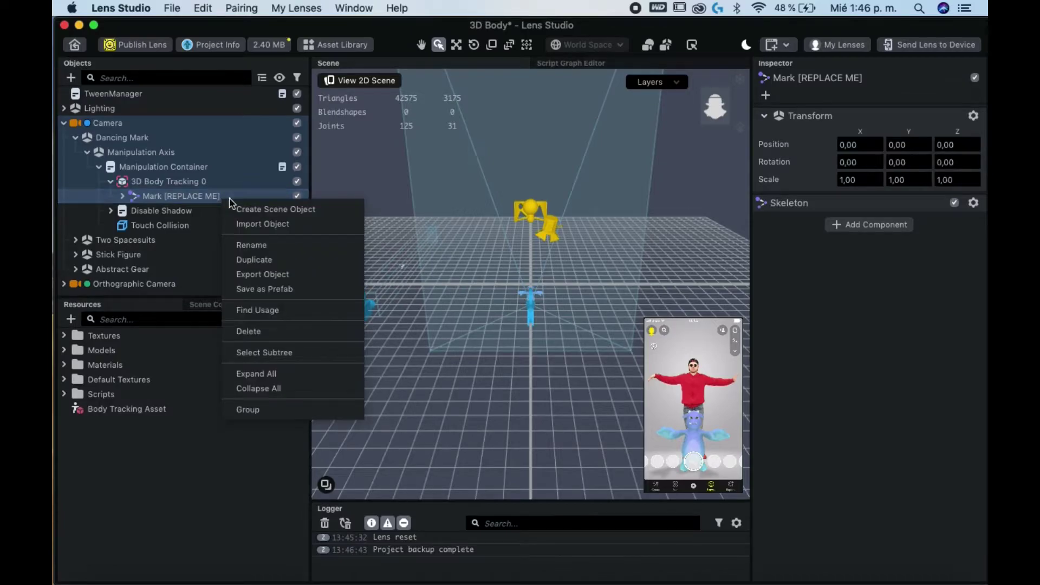
pyautogui.click(286, 331)
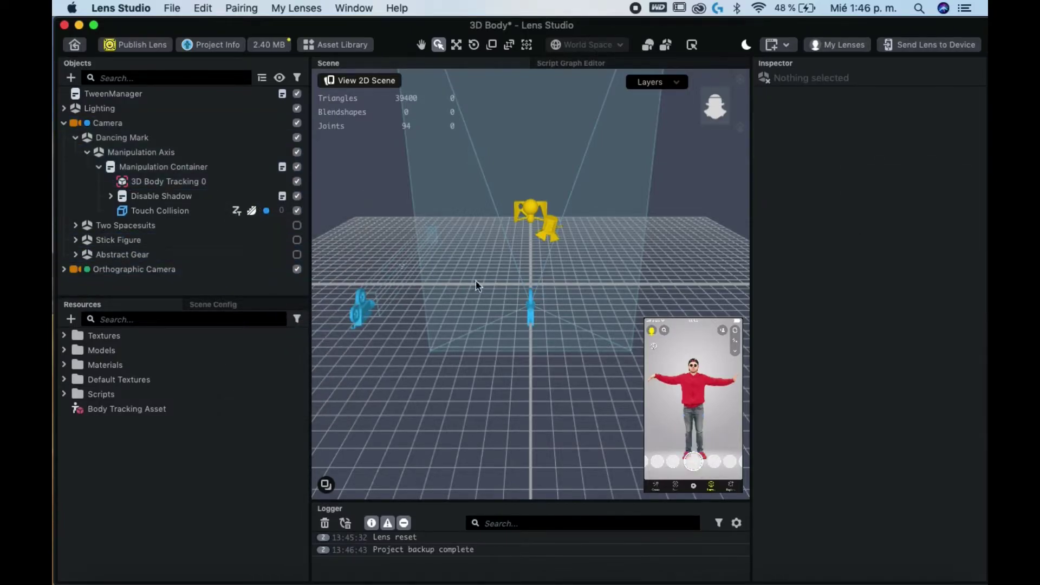
# Import Ch03_nonPBR.fbx from the 00 cat folder into the project resources with the default FBX import options
pyautogui.click(167, 182)
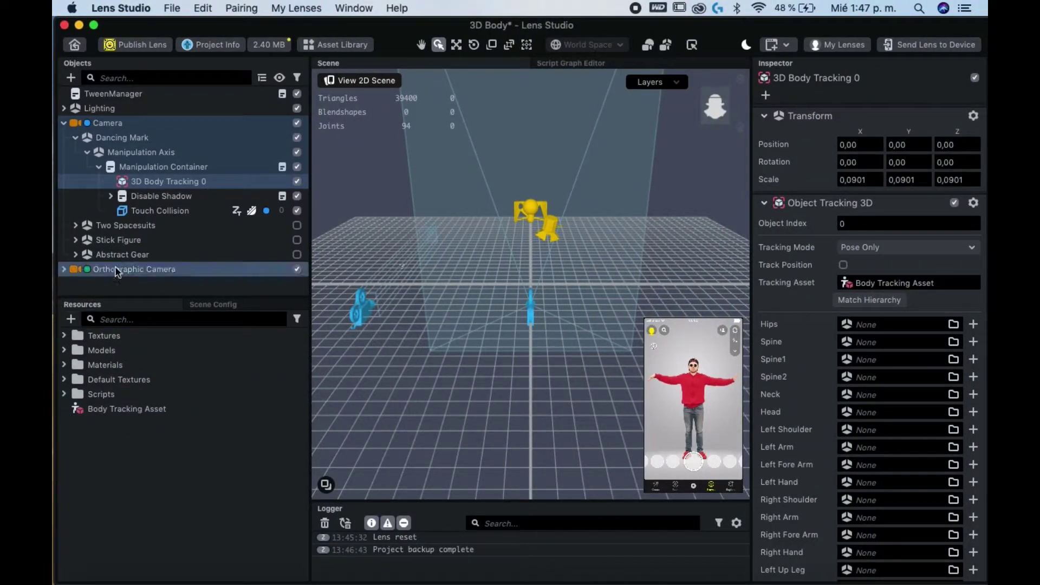
pyautogui.click(71, 319)
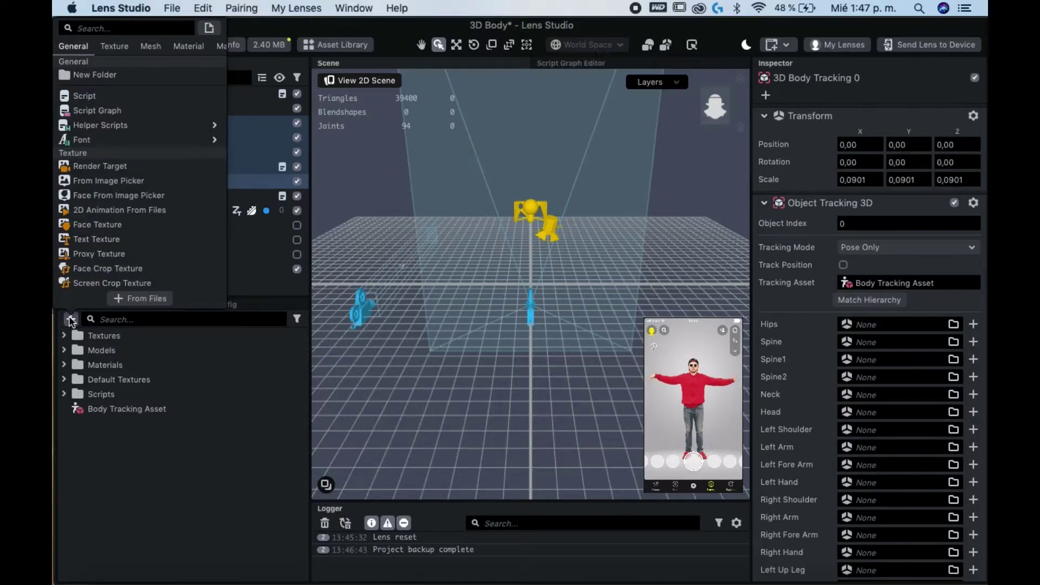
pyautogui.click(146, 298)
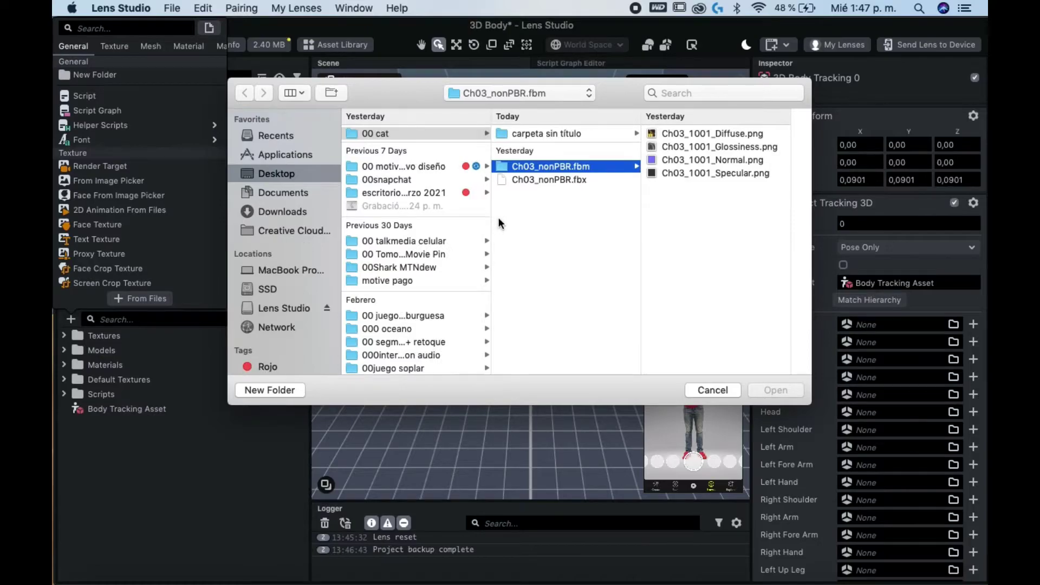
pyautogui.click(547, 178)
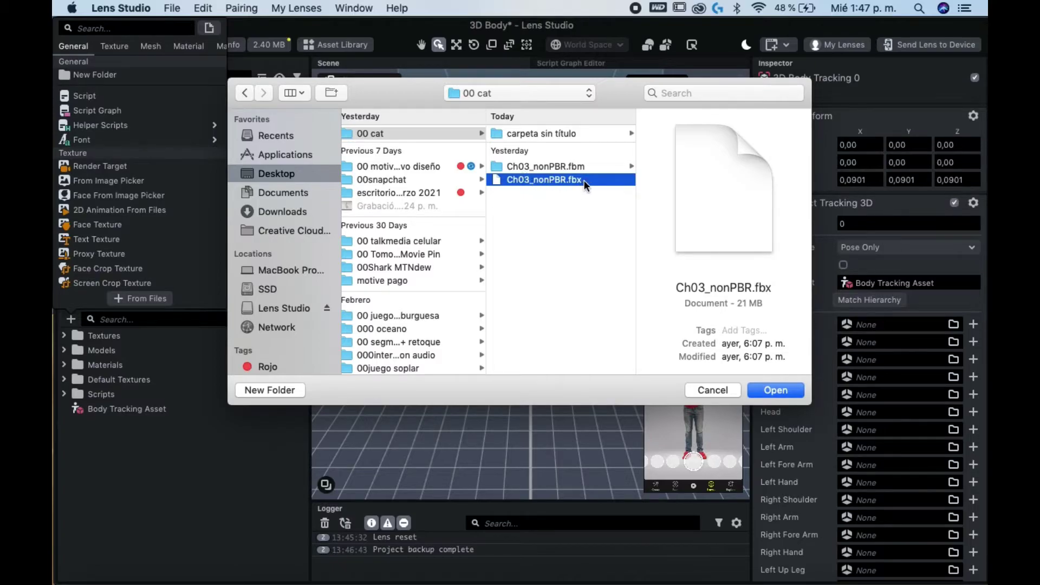
pyautogui.click(785, 390)
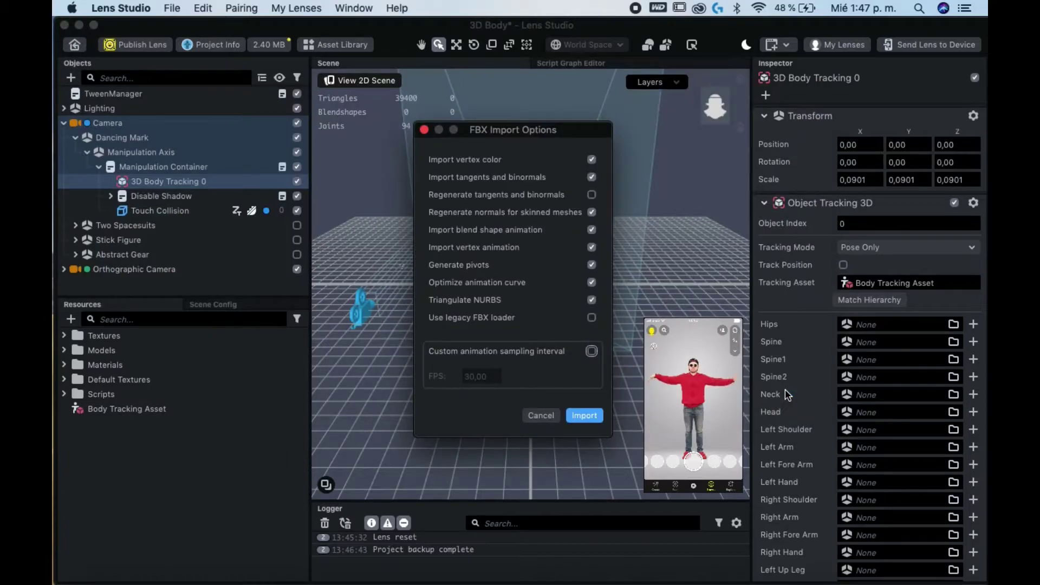
pyautogui.click(584, 416)
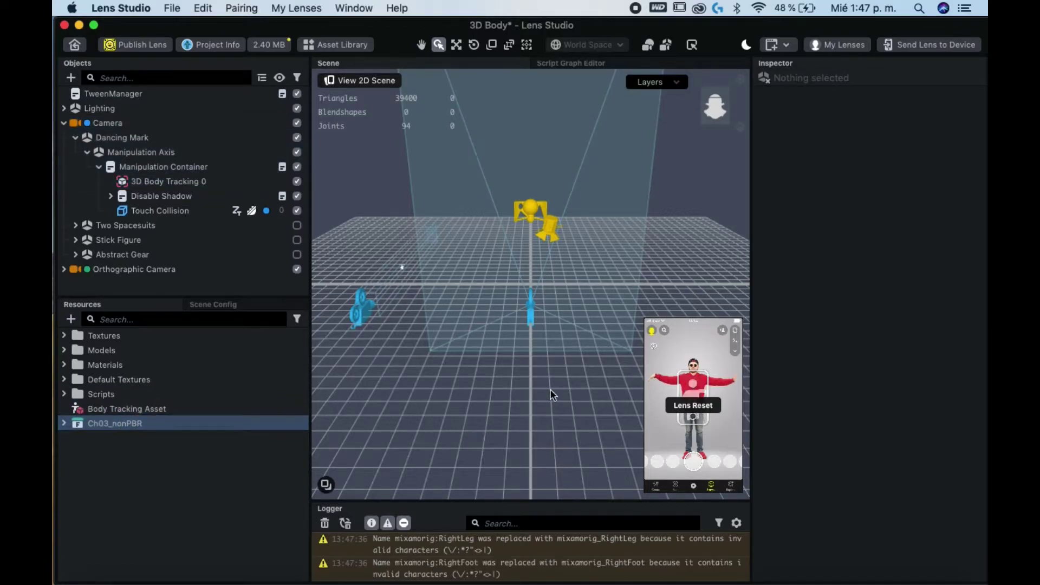
# Place the Ch03_nonPBR prefab from inside the imported Ch03_nonPBR resource under 3D Body Tracking 0
pyautogui.press('q')
pyautogui.scroll(1, 553, 395)
pyautogui.scroll(1, 552, 395)
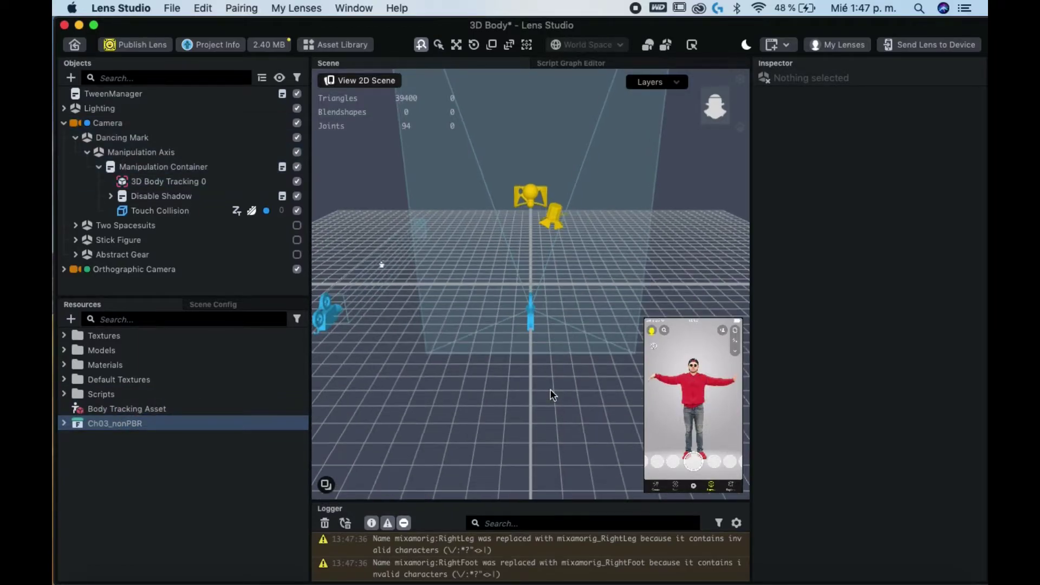
pyautogui.press('w')
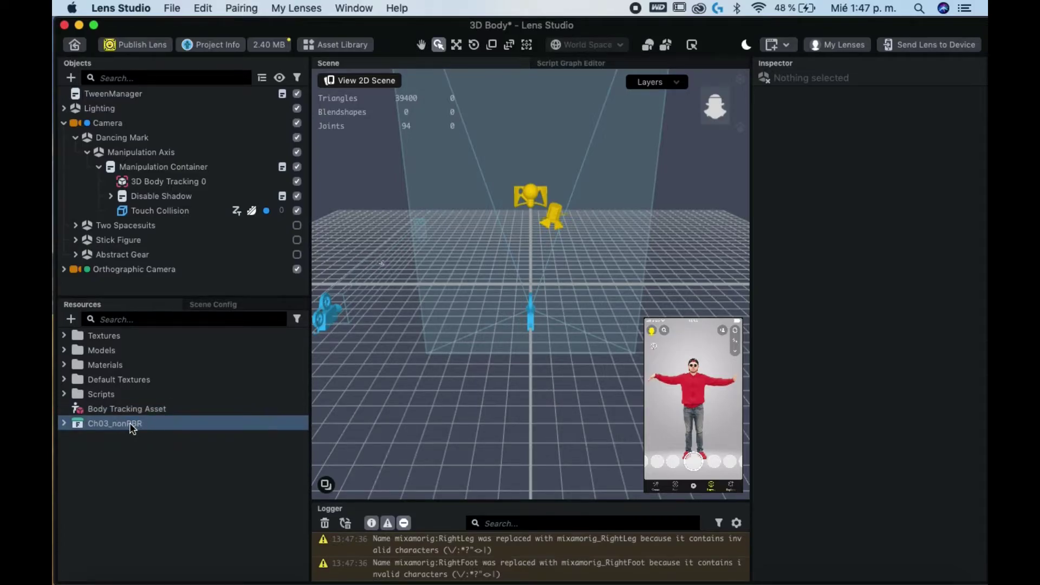
pyautogui.moveTo(125, 423); pyautogui.dragTo(140, 179)
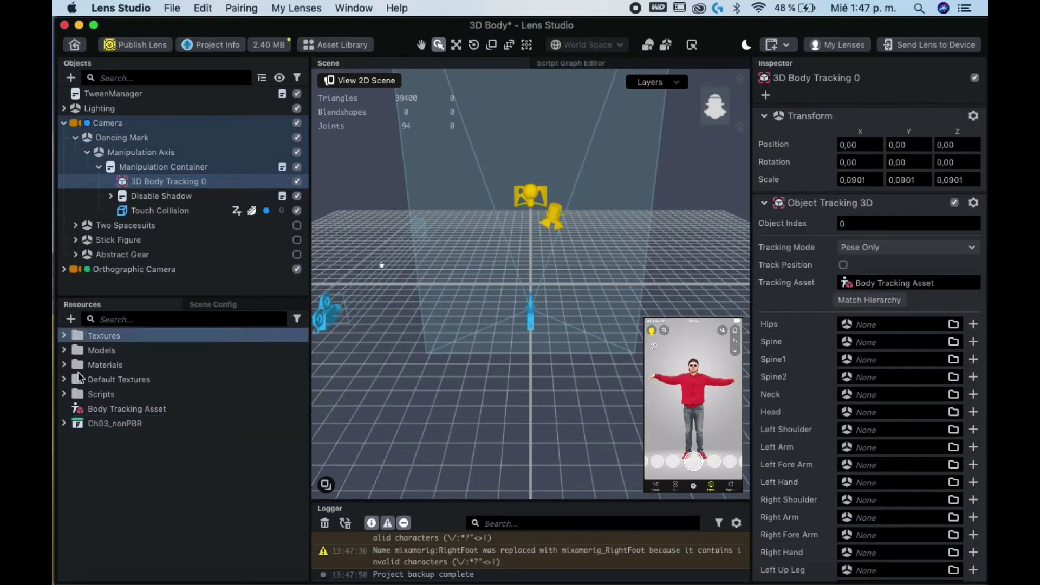
pyautogui.click(64, 424)
pyautogui.click(129, 479)
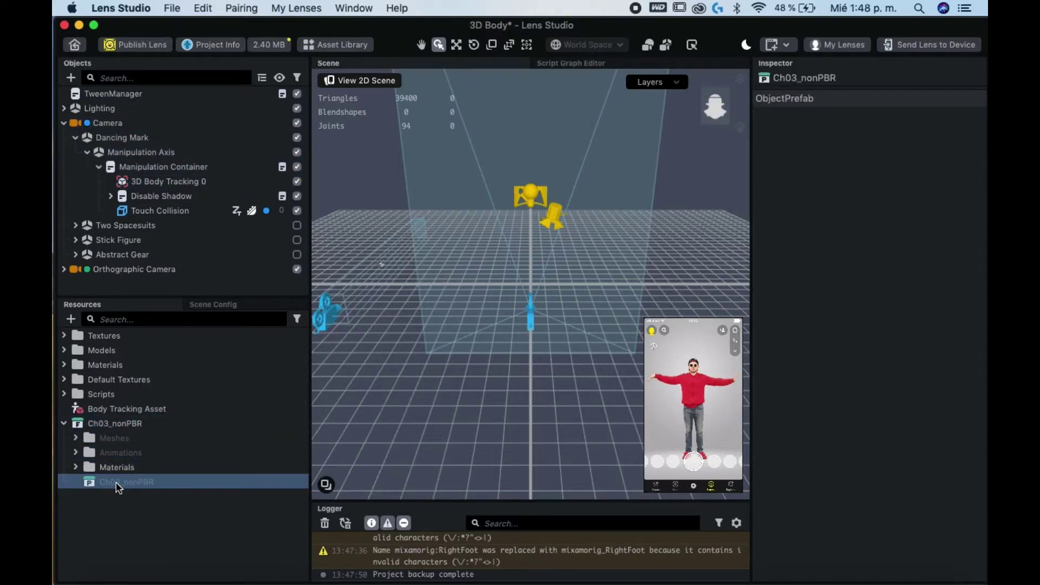
pyautogui.moveTo(119, 487); pyautogui.dragTo(165, 187)
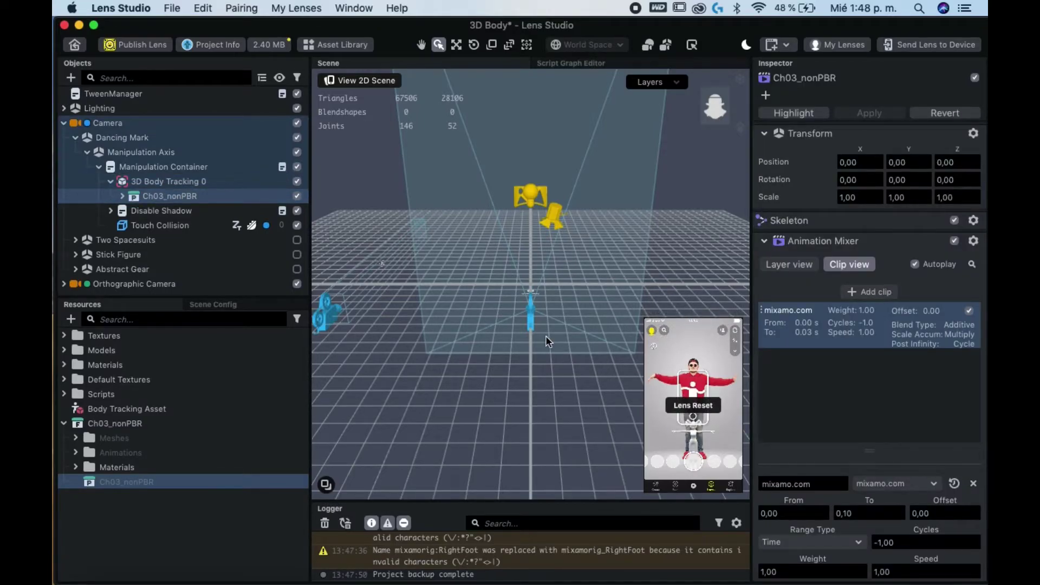
# Delete the Animation Mixer component from the Ch03_nonPBR object in the scene
pyautogui.scroll(2, 545, 336)
pyautogui.scroll(2, 545, 336)
pyautogui.scroll(4, 545, 335)
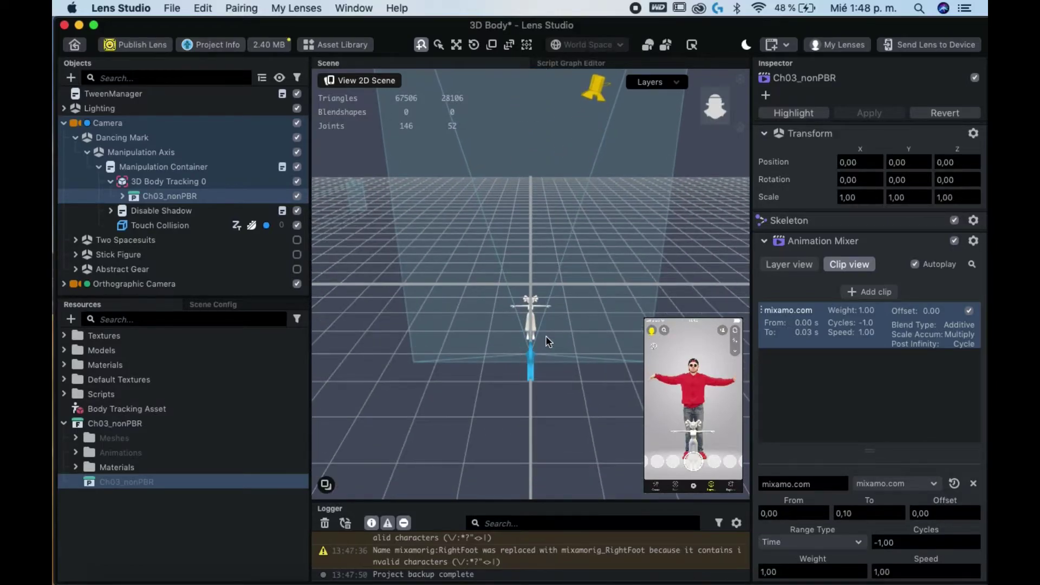
pyautogui.scroll(4, 545, 336)
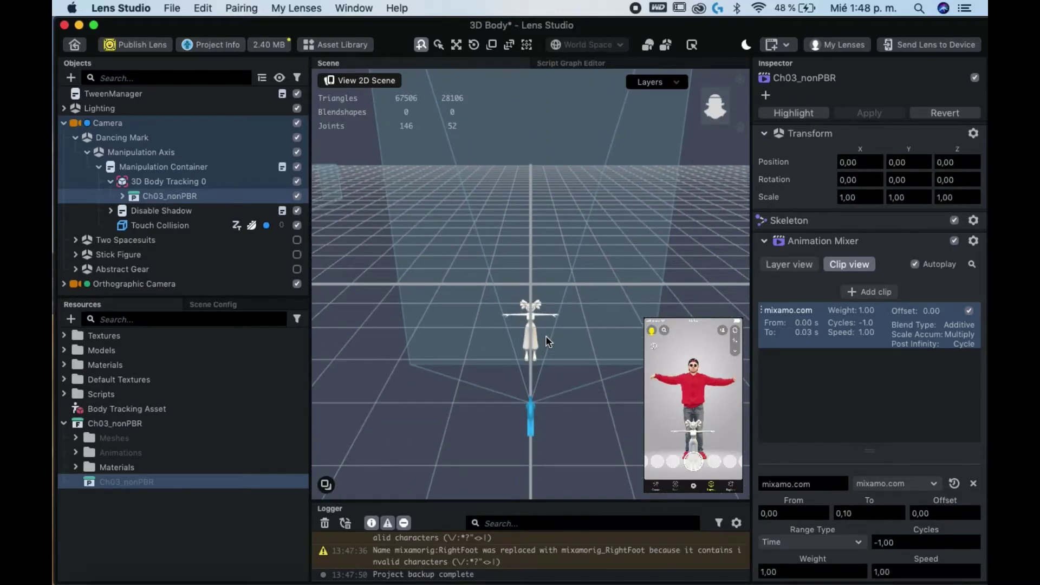
pyautogui.scroll(1, 545, 336)
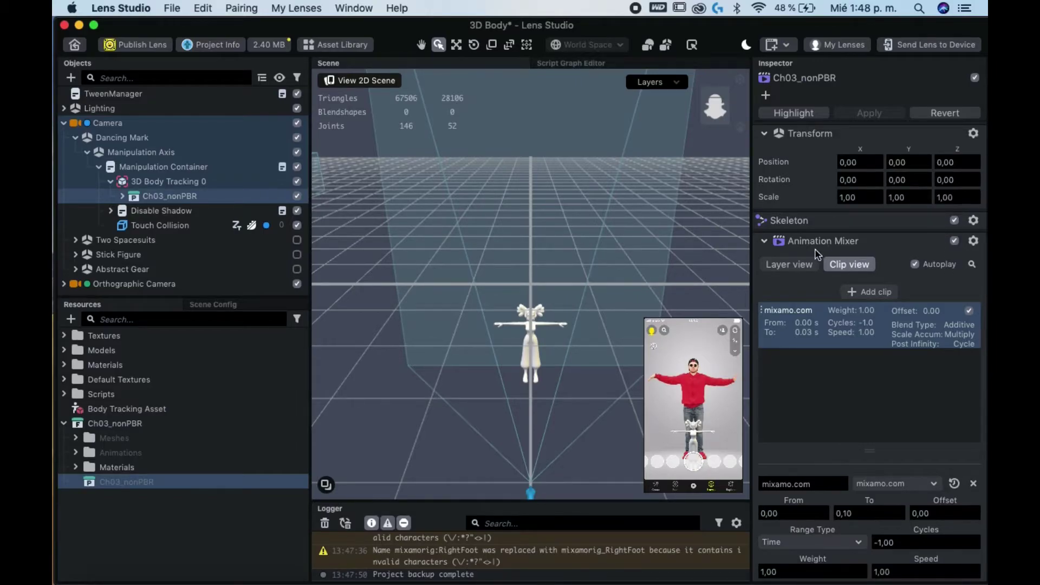
pyautogui.click(974, 242)
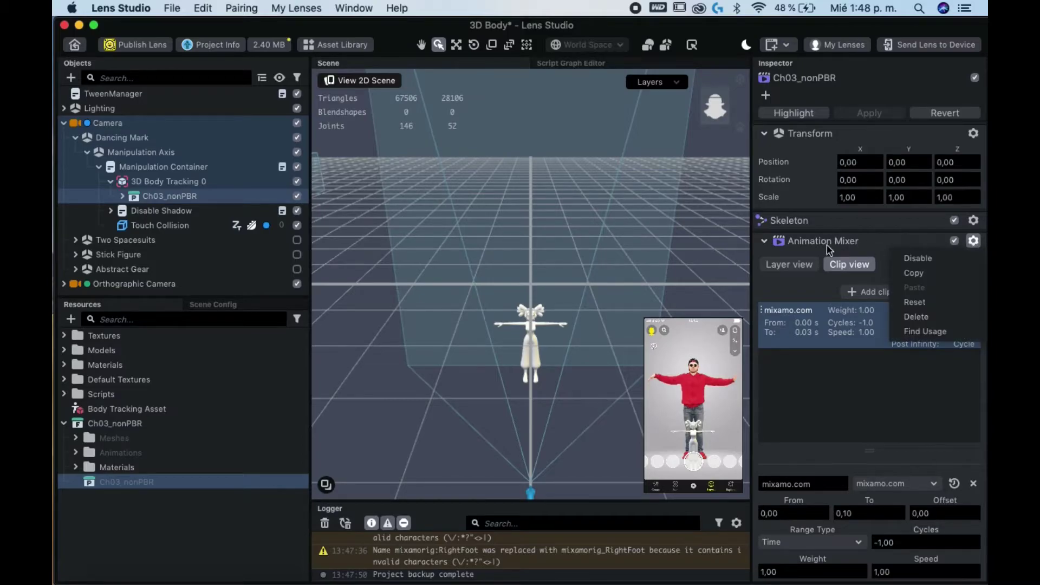
pyautogui.click(929, 319)
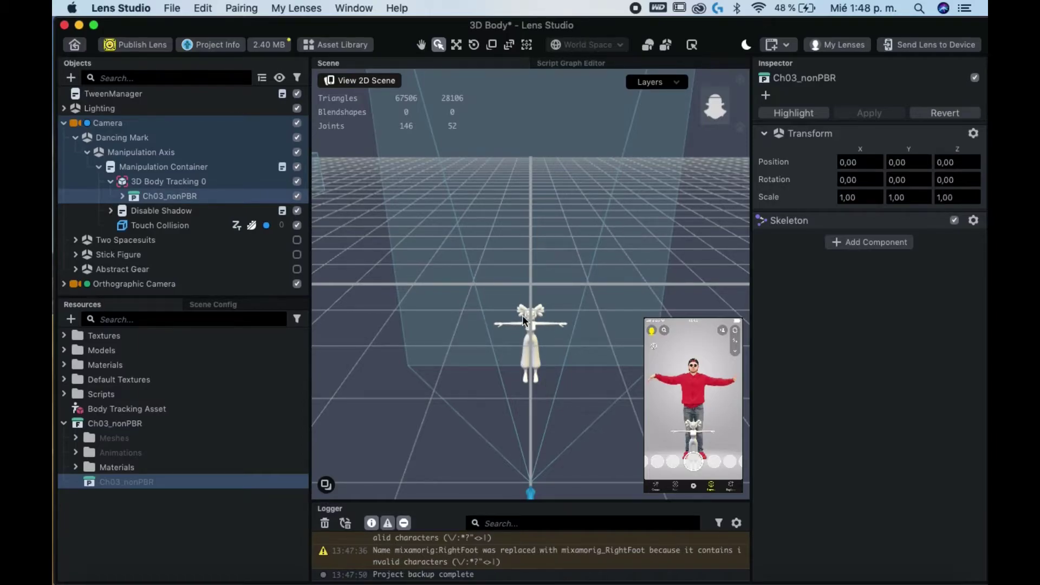
# Compare the untextured scene model with the Michelle character on the Mixamo page in Chrome, and return to Lens Studio
pyautogui.scroll(5, 523, 320)
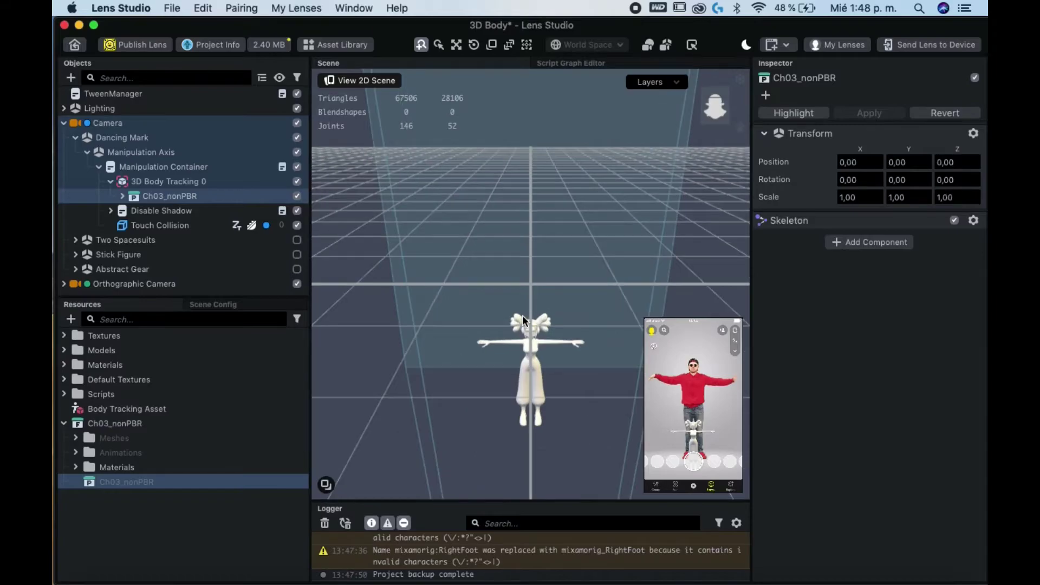
pyautogui.scroll(2, 523, 320)
pyautogui.scroll(-2, 522, 315)
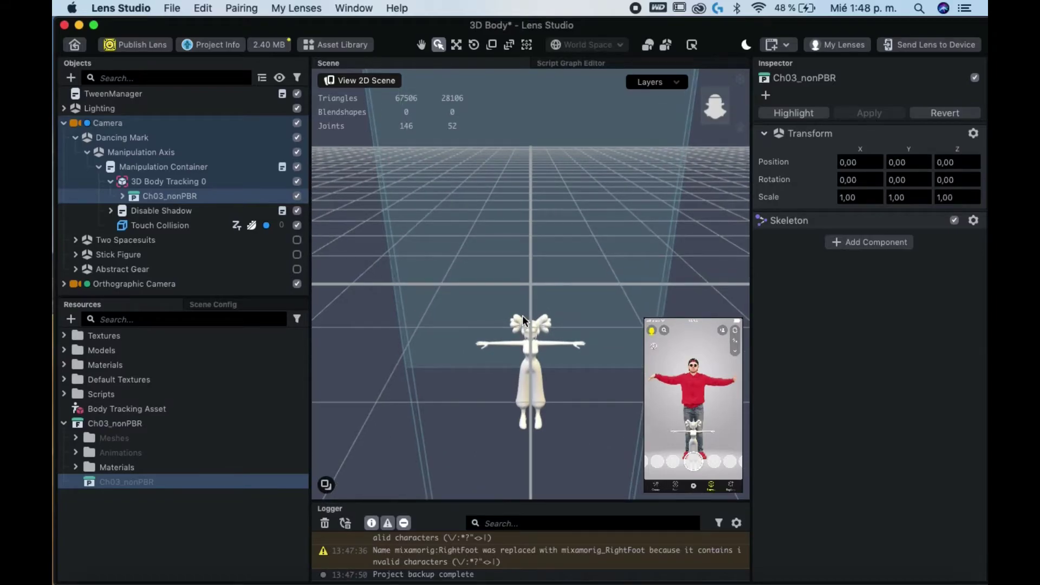
pyautogui.hotkey('ctrl', 'Left')
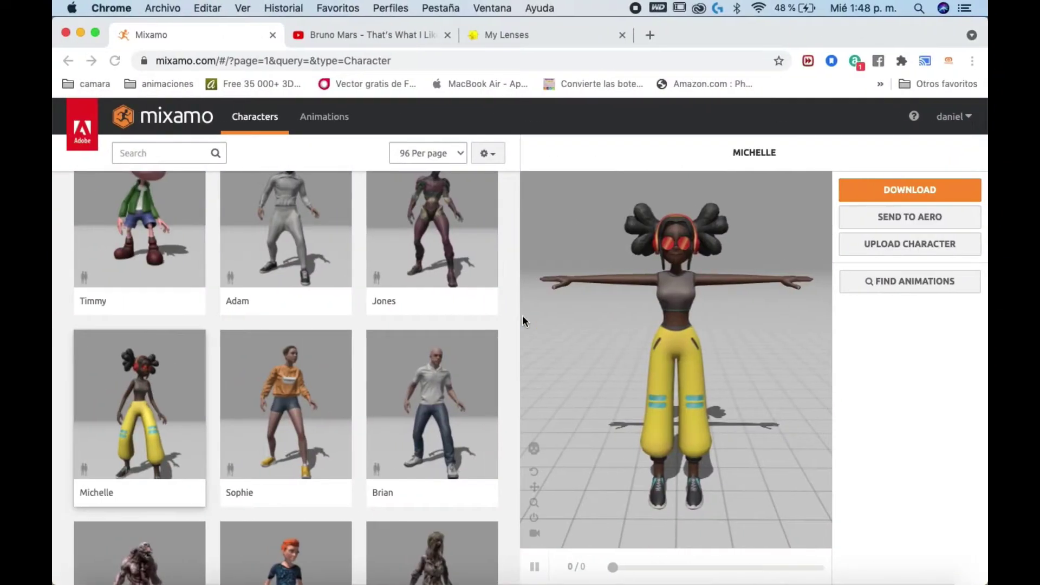
pyautogui.hotkey('ctrl', 'Right')
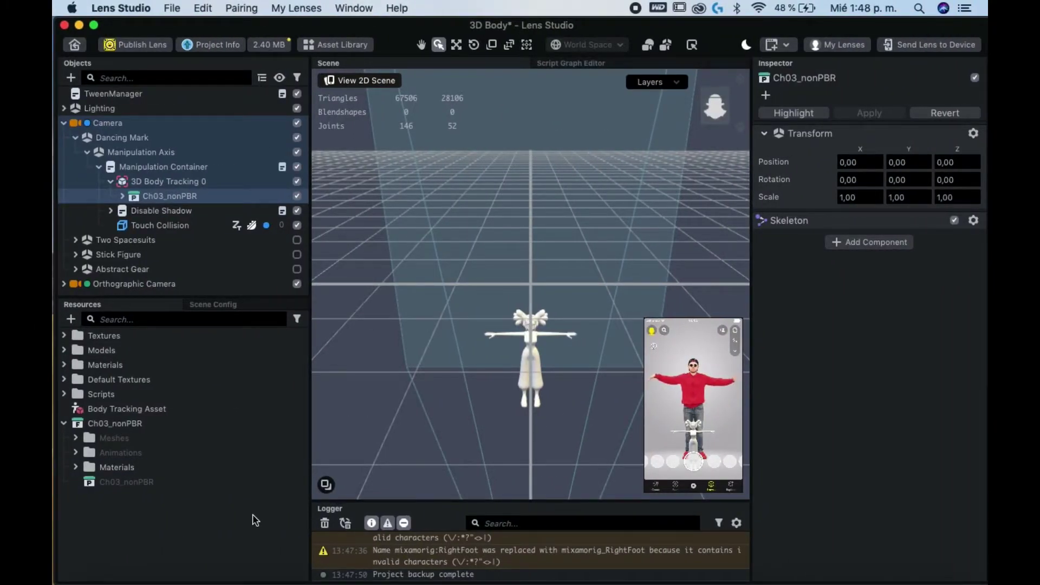
# Enable Base Texture on the Ch03_Body material of the imported Ch03_nonPBR resource
pyautogui.click(109, 425)
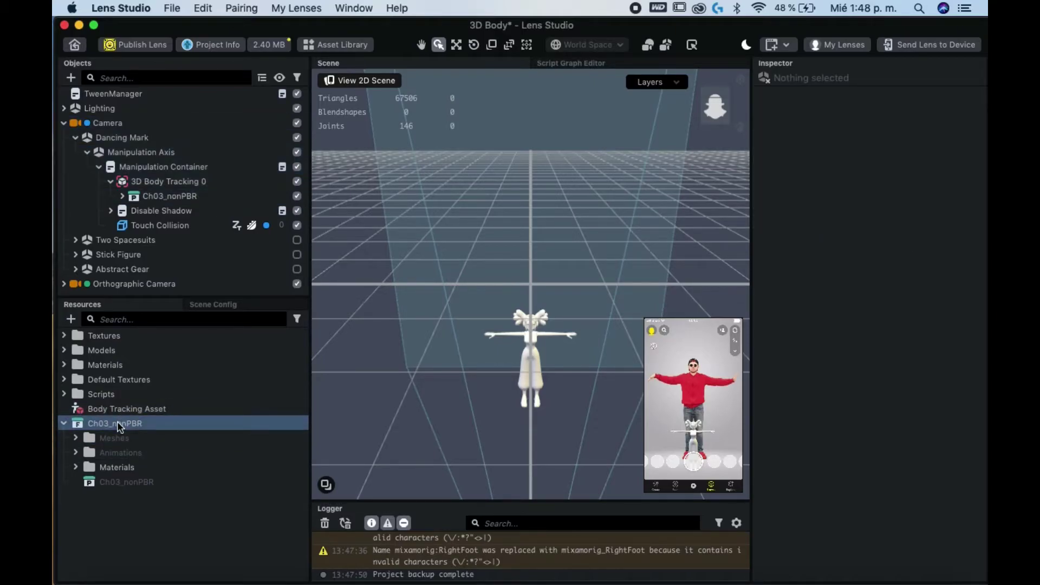
pyautogui.click(76, 469)
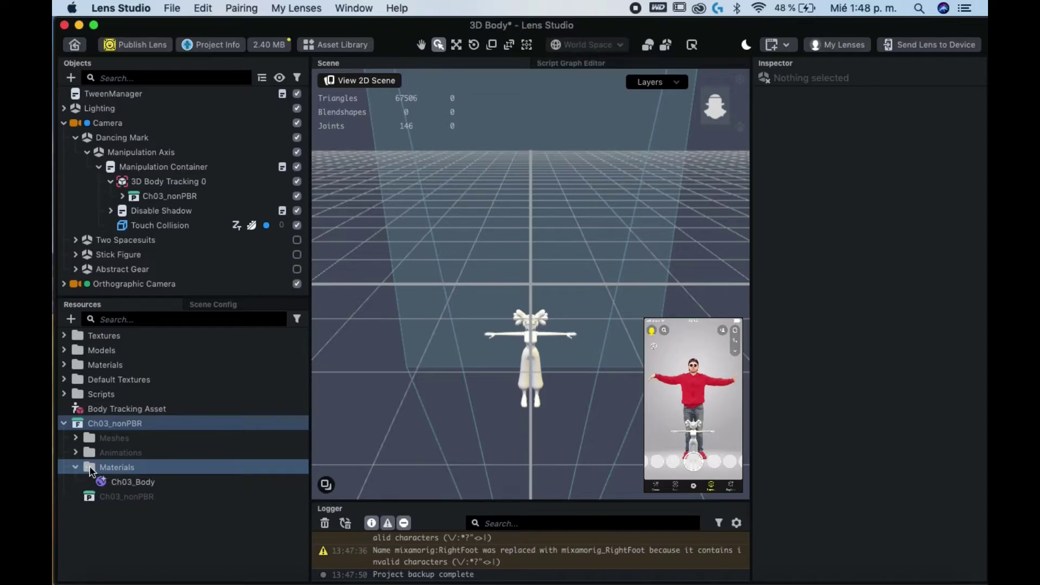
pyautogui.click(125, 479)
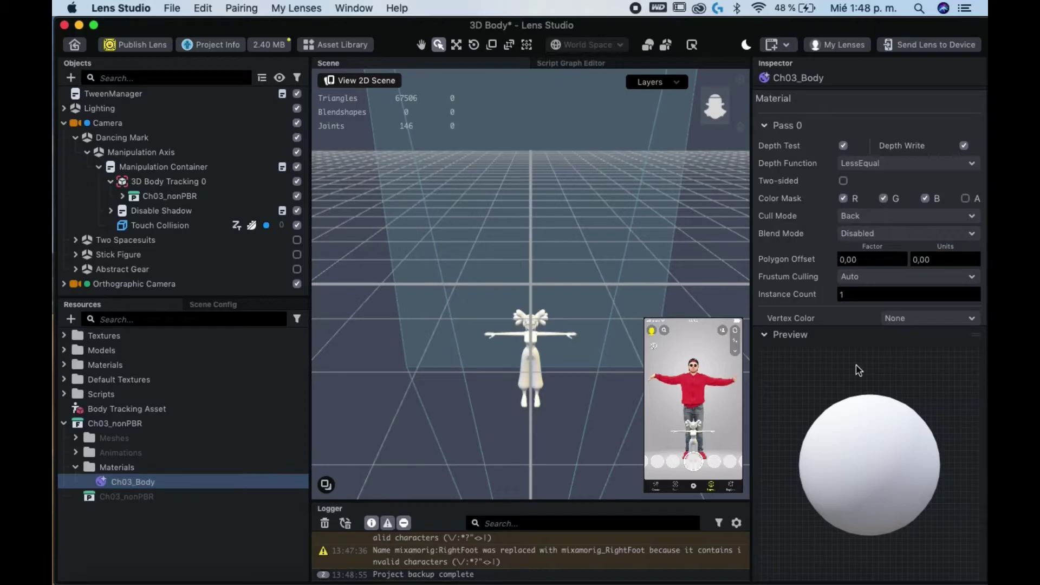
pyautogui.click(765, 337)
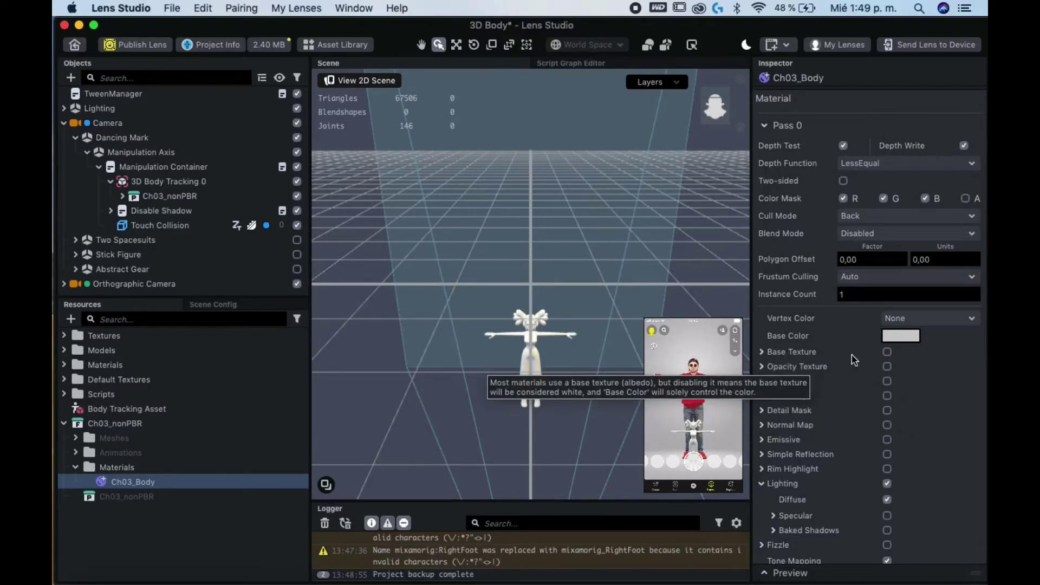
pyautogui.click(886, 352)
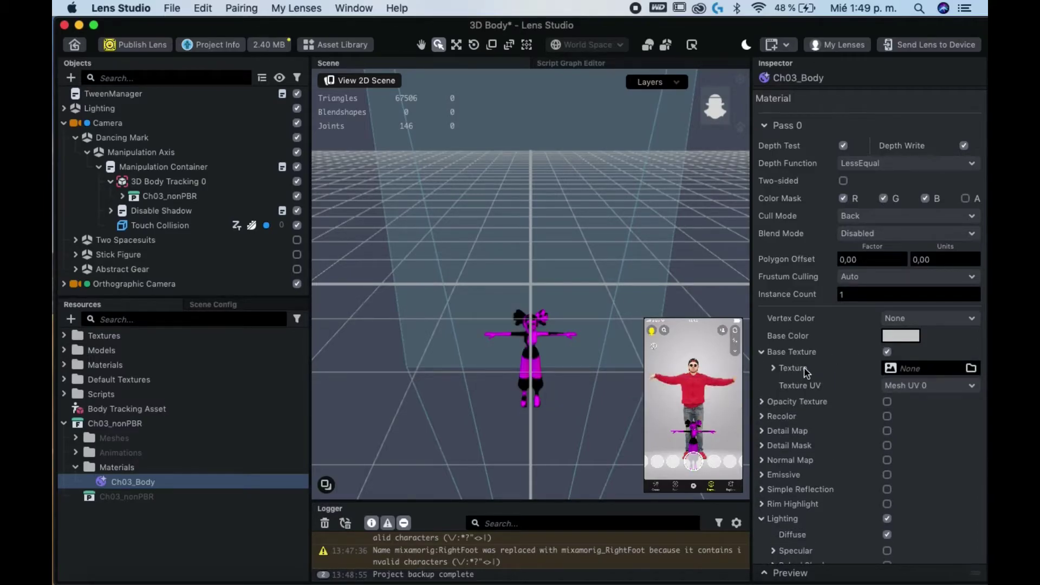
# Import Ch03_1001_Diffuse.png from the Ch03_nonPBR.fbm folder as the material's base texture and check it on the character
pyautogui.click(914, 368)
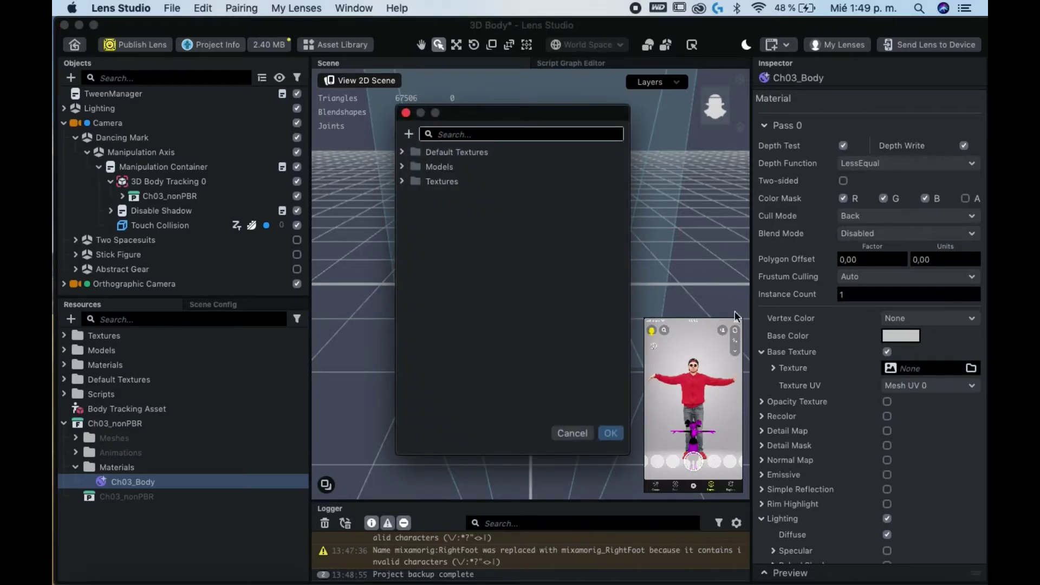
pyautogui.click(432, 152)
pyautogui.click(408, 133)
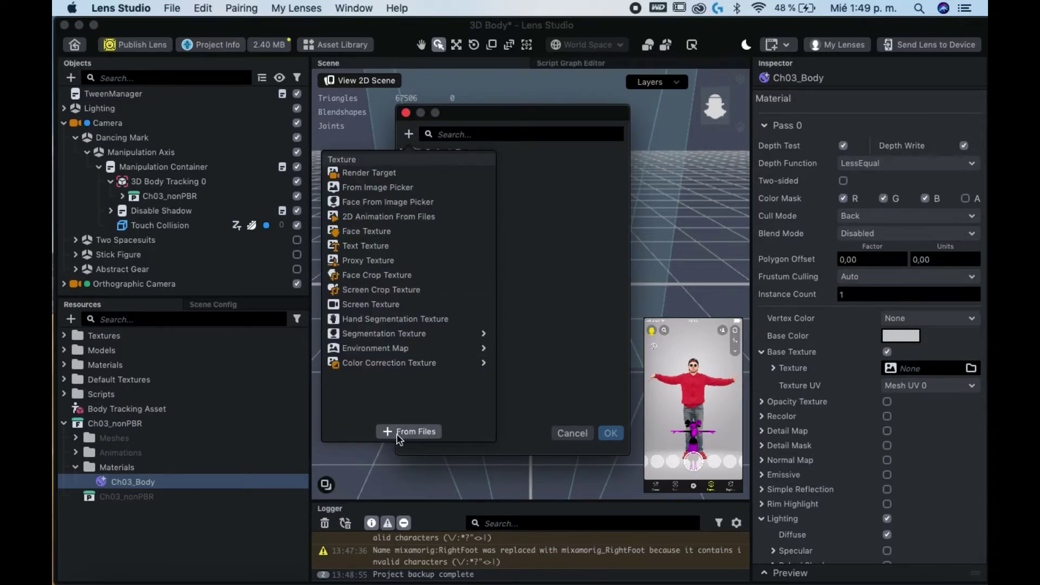
pyautogui.click(412, 431)
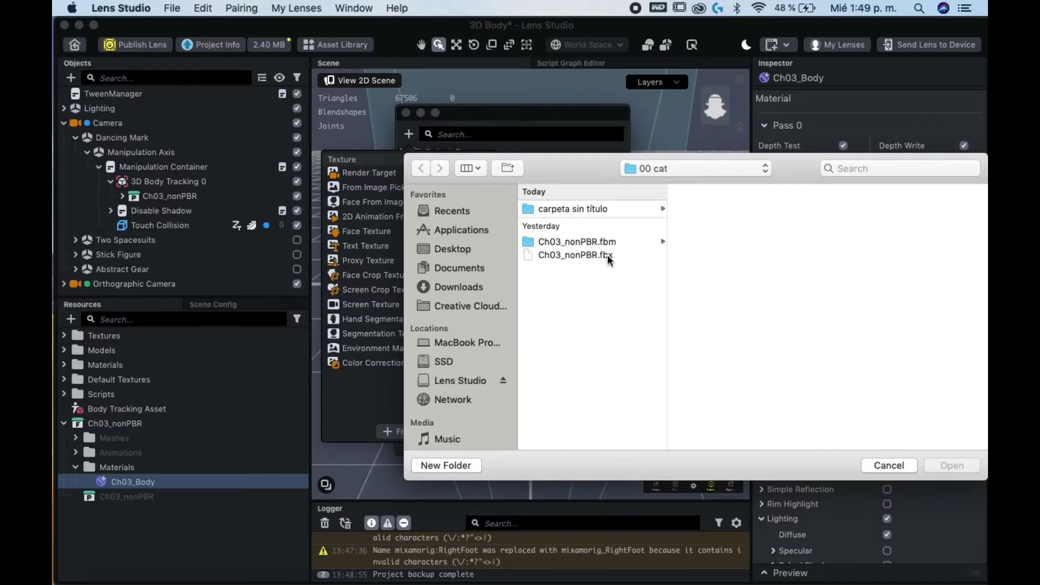
pyautogui.click(594, 240)
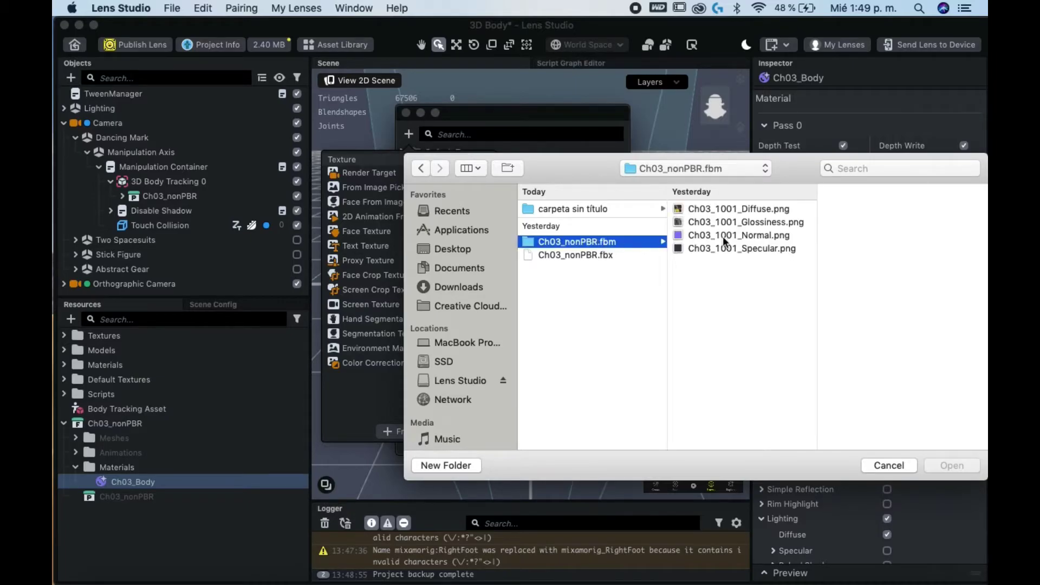
pyautogui.click(769, 209)
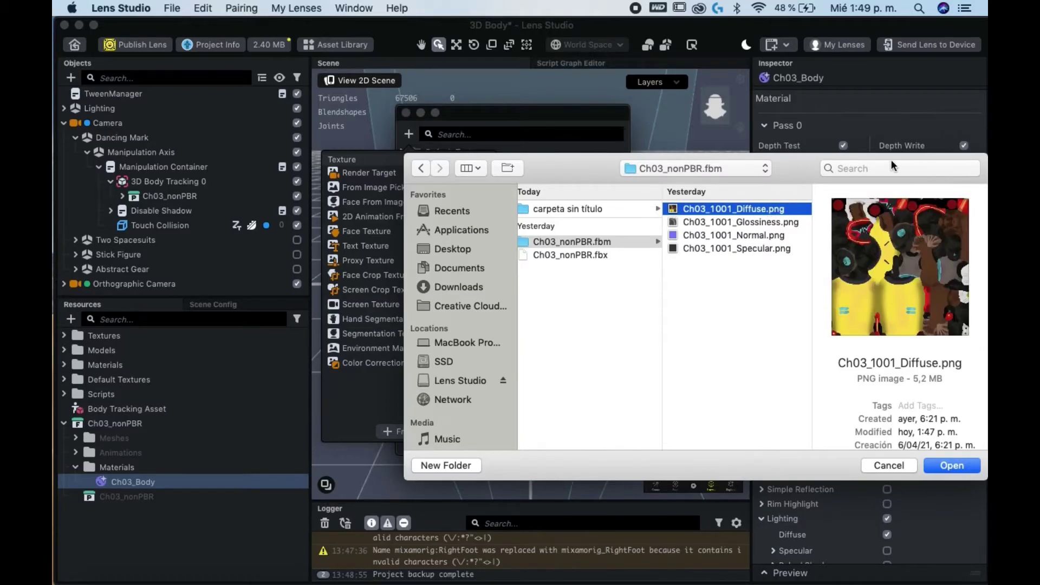
pyautogui.click(945, 468)
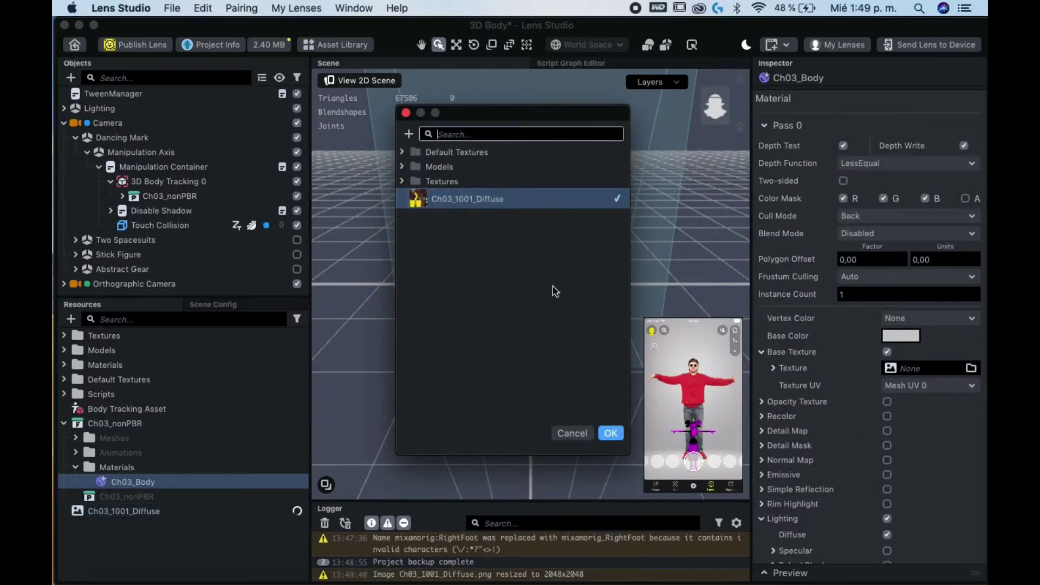
pyautogui.click(612, 433)
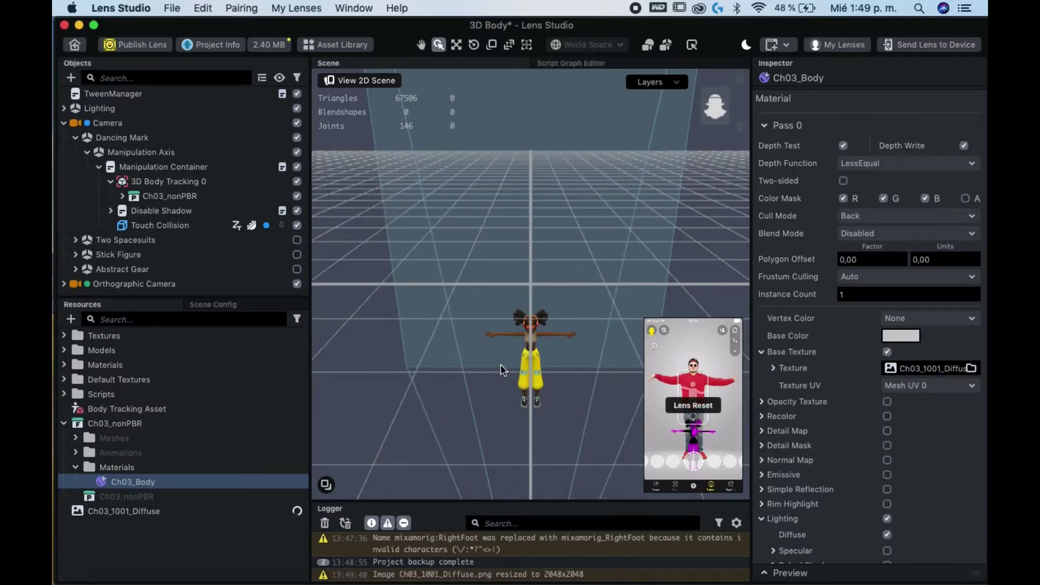
pyautogui.scroll(2, 500, 364)
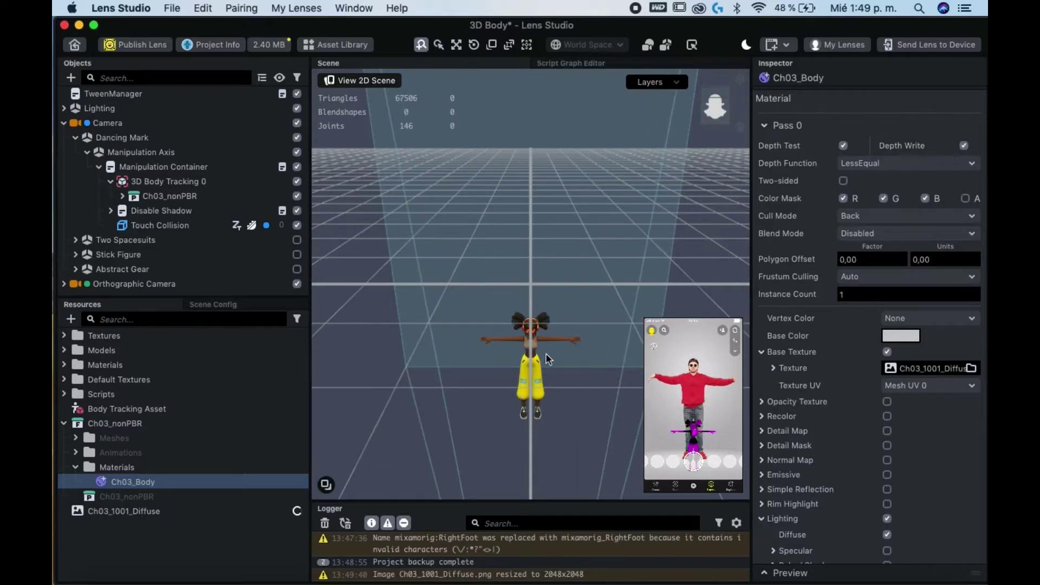
pyautogui.scroll(1, 544, 419)
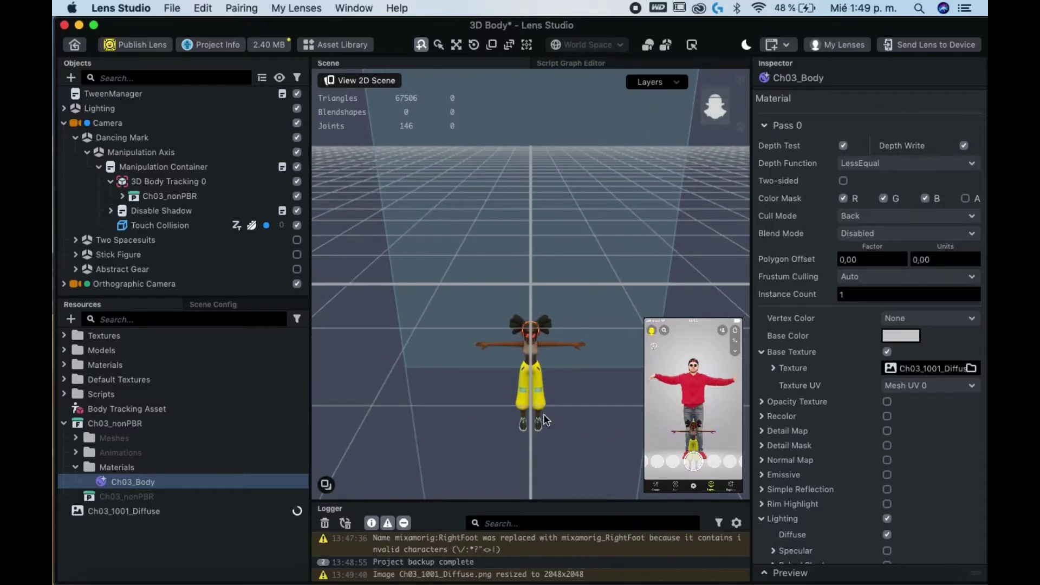
pyautogui.scroll(-1, 545, 420)
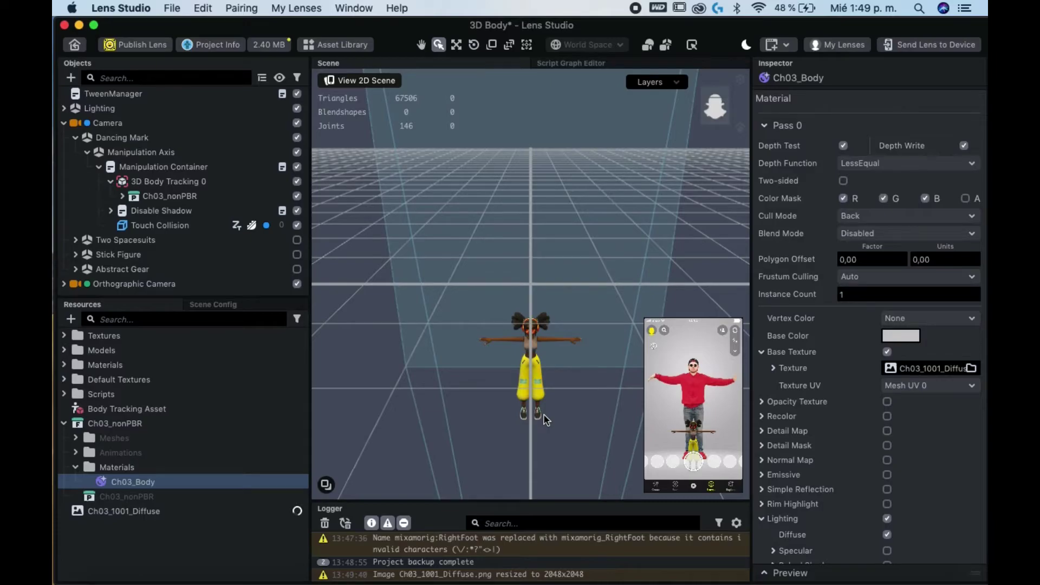
pyautogui.scroll(-1, 544, 420)
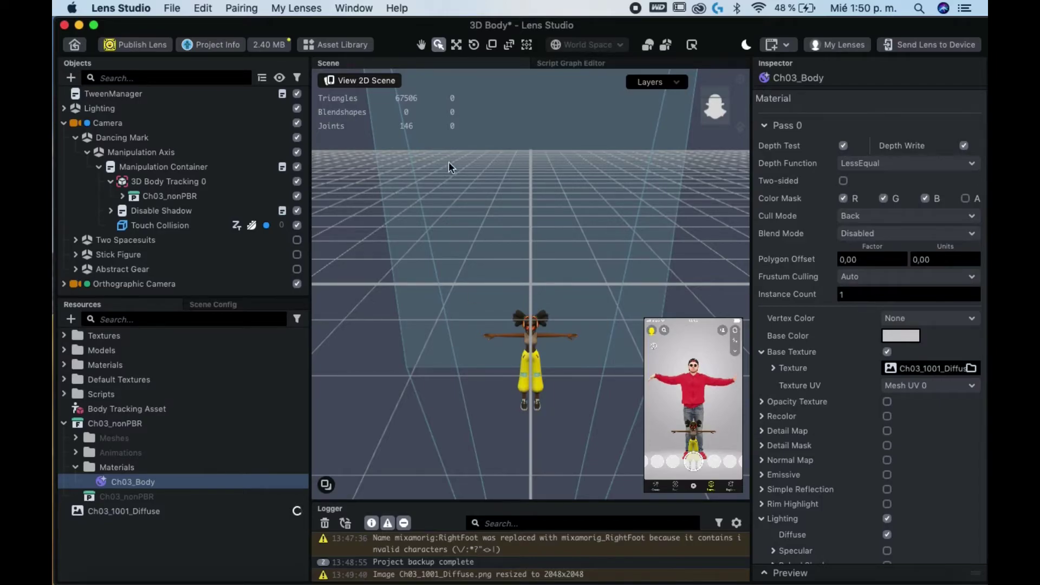
# Match the joint hierarchy of 3D Body Tracking 0 to the mixamorig:Hips joint under Ch03_nonPBR
pyautogui.click(180, 184)
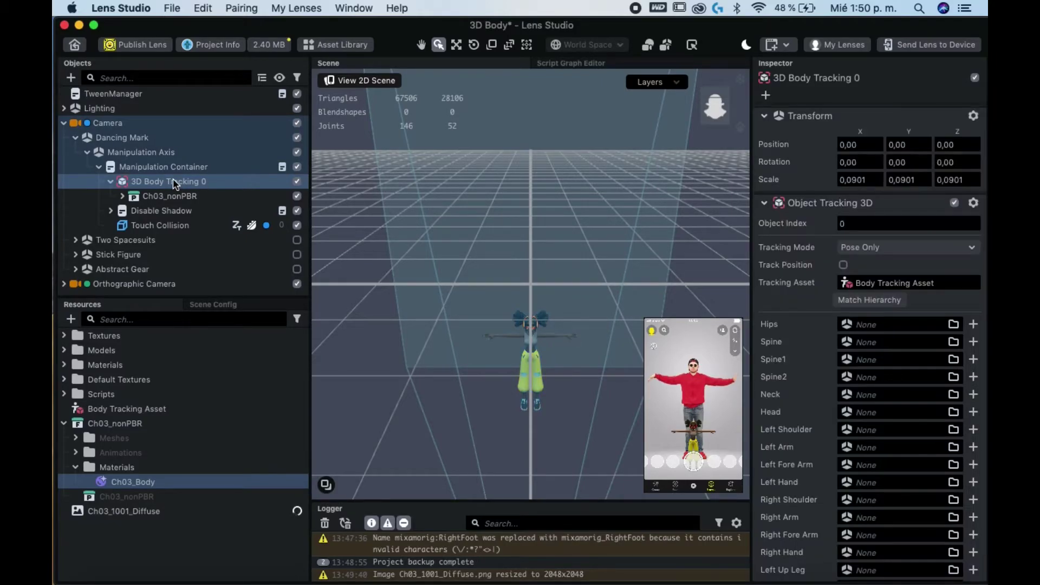
pyautogui.click(123, 196)
pyautogui.click(121, 196)
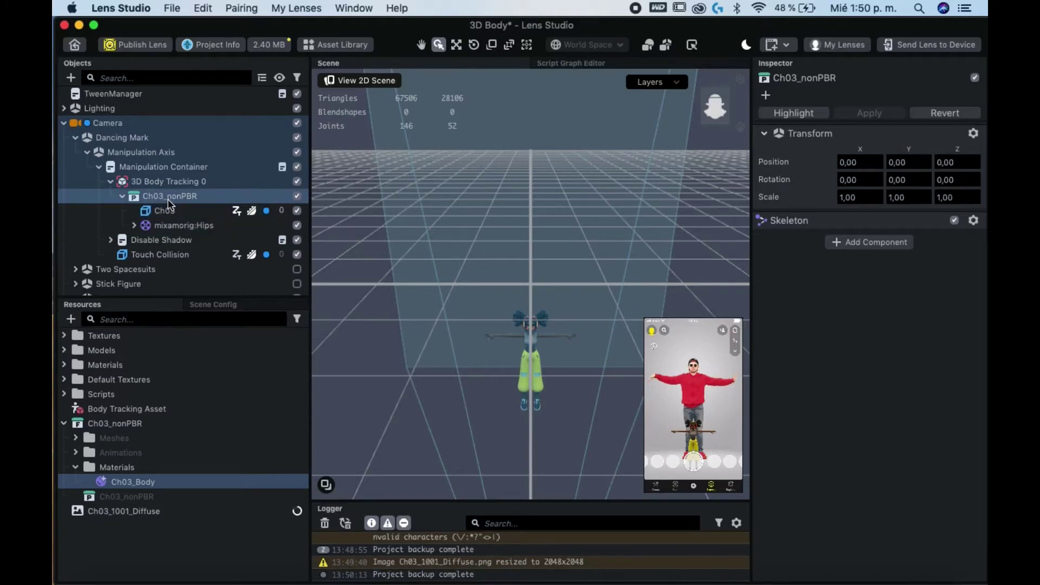
pyautogui.click(153, 184)
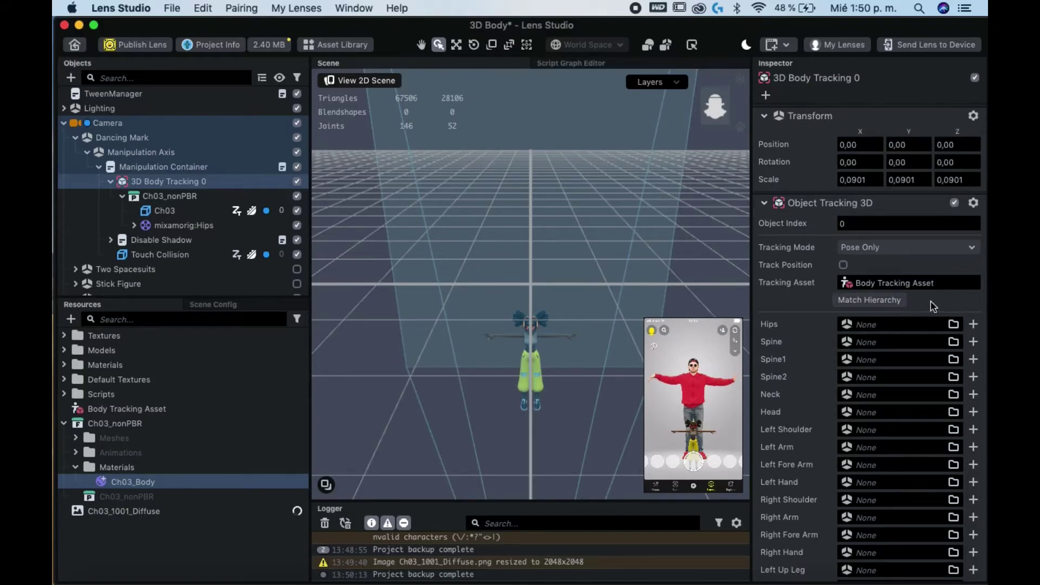
pyautogui.click(875, 300)
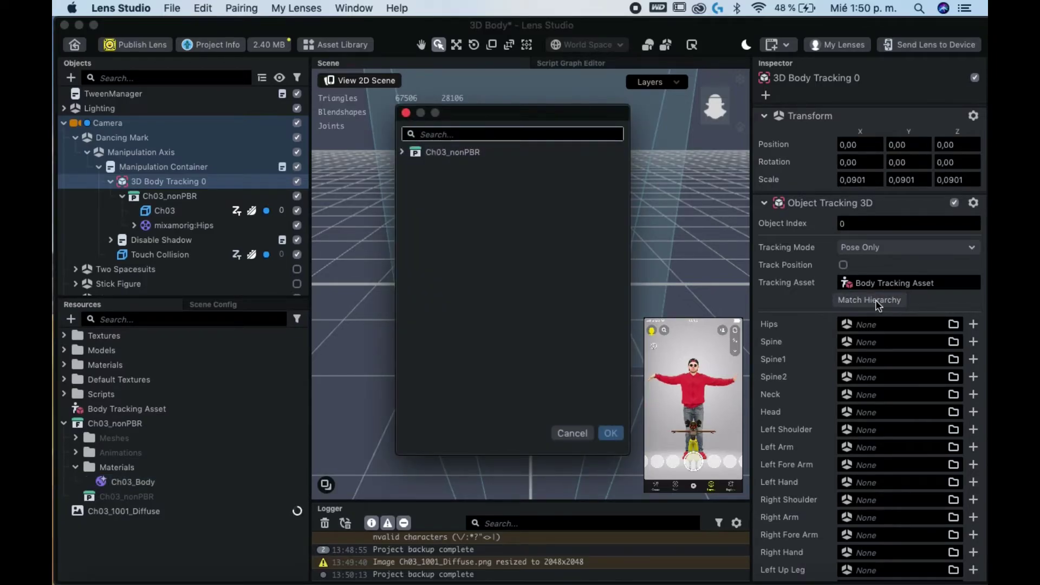
pyautogui.click(428, 154)
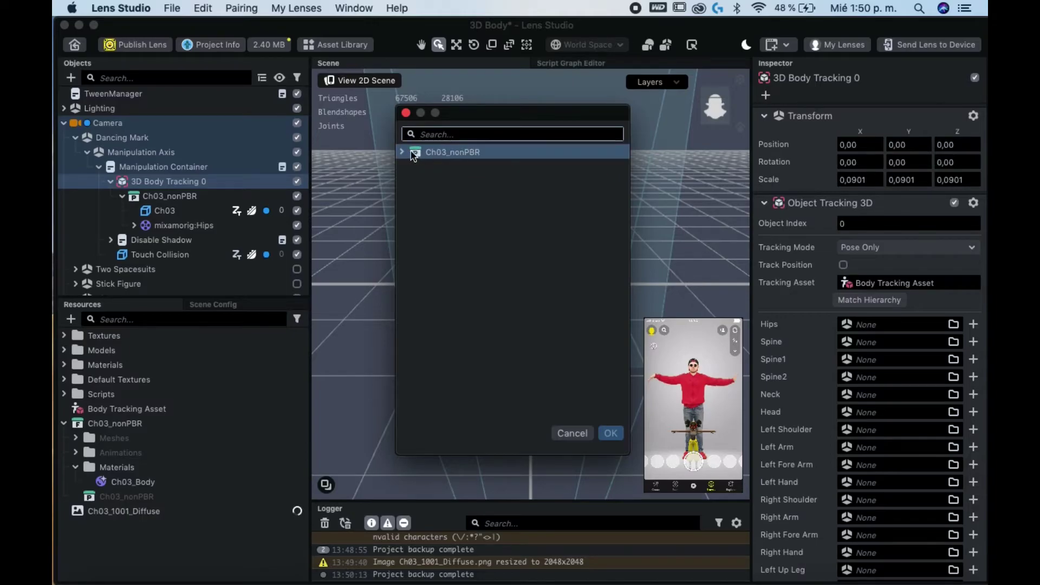
pyautogui.click(402, 153)
pyautogui.click(497, 182)
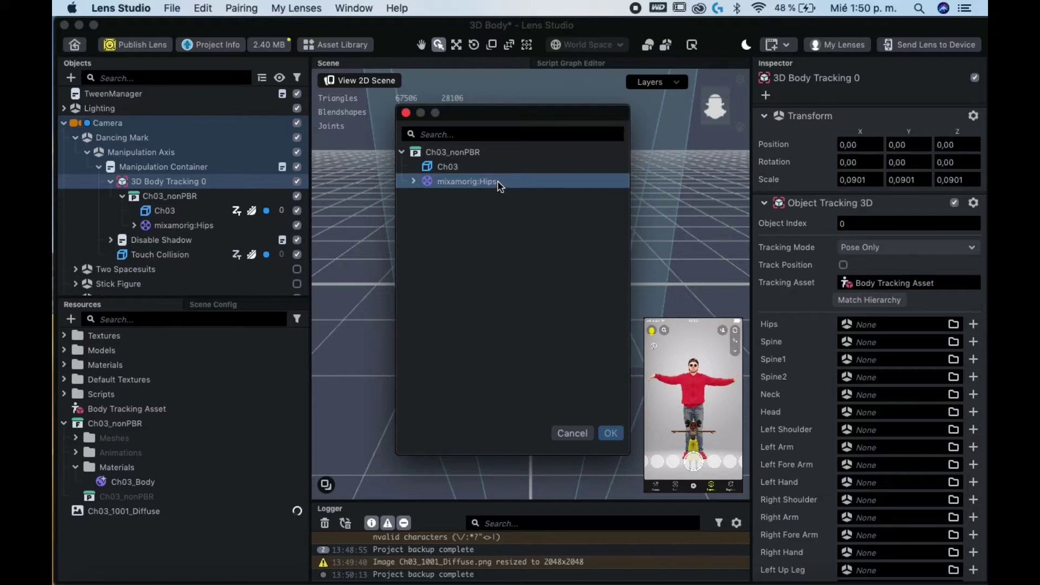
pyautogui.click(497, 180)
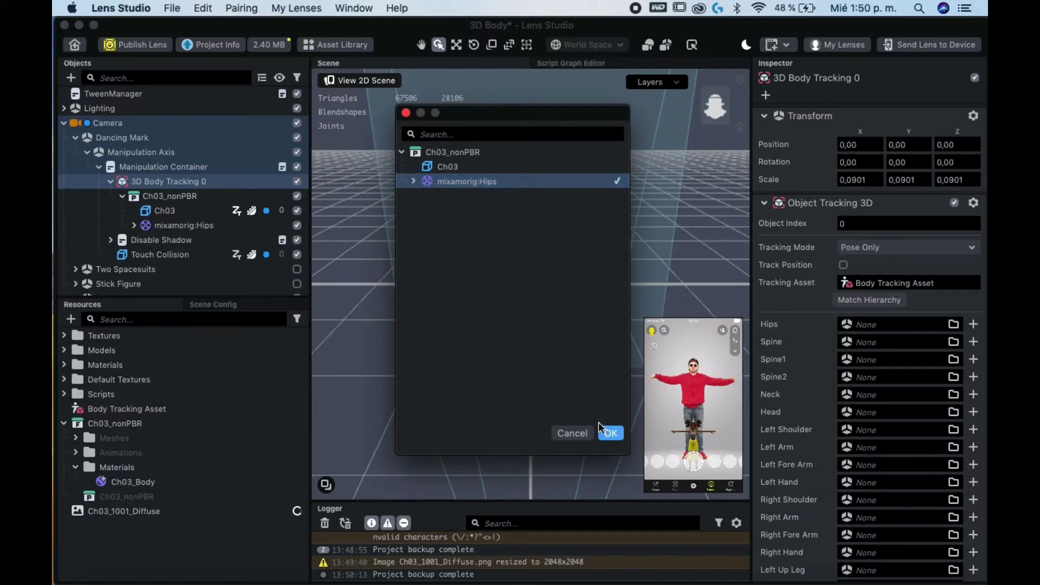
pyautogui.click(611, 433)
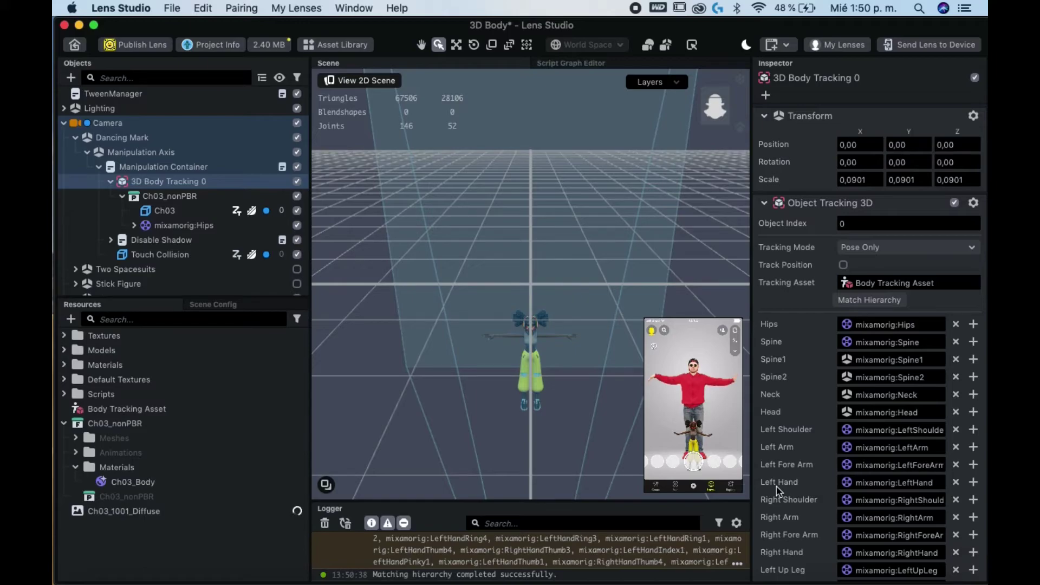
# Enlarge the lens preview and switch its source from the still image to the Object Tracking video Dance
pyautogui.moveTo(739, 313)
pyautogui.click(736, 311)
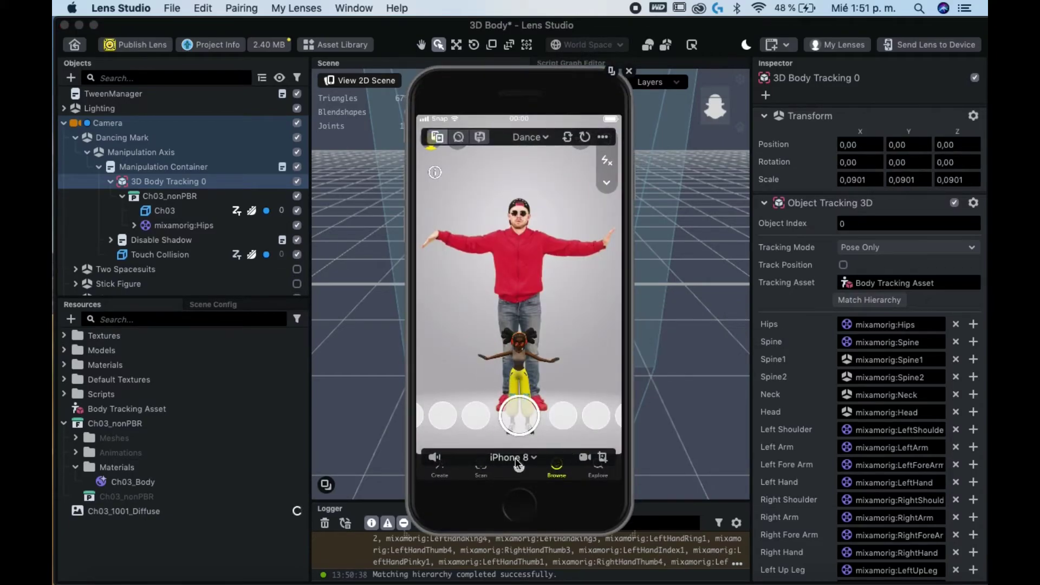
pyautogui.click(533, 460)
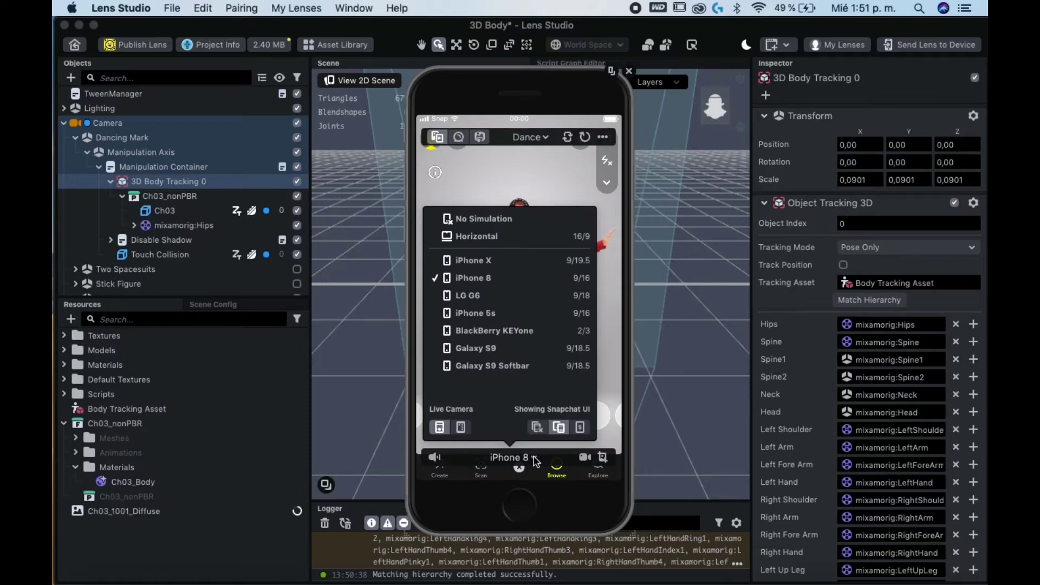
pyautogui.click(534, 459)
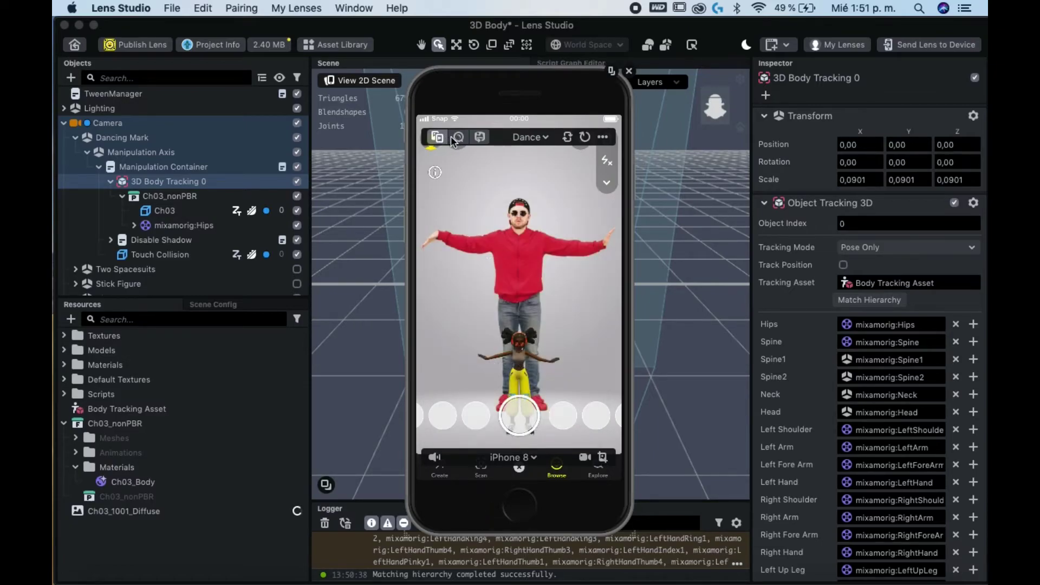
pyautogui.click(538, 139)
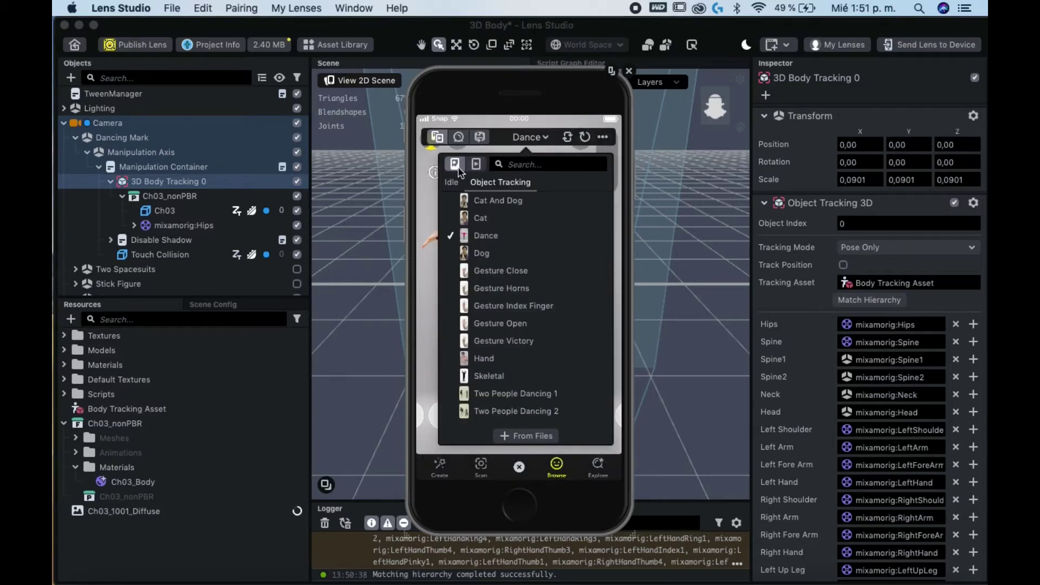
pyautogui.click(476, 163)
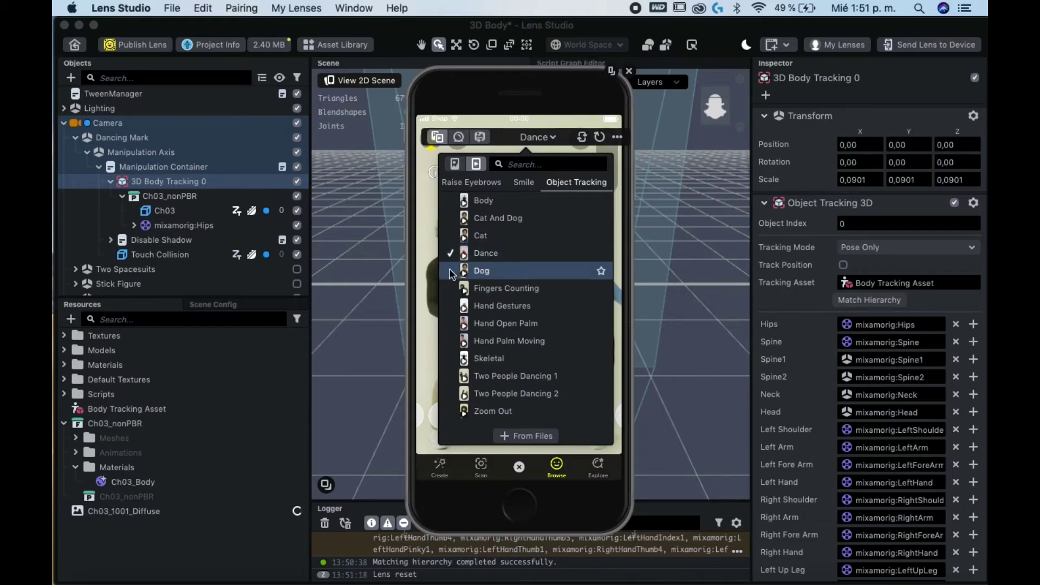
pyautogui.click(435, 386)
# Pause and replay the Dance preview to check how the character follows the body movements, and dock the preview again
pyautogui.click(436, 441)
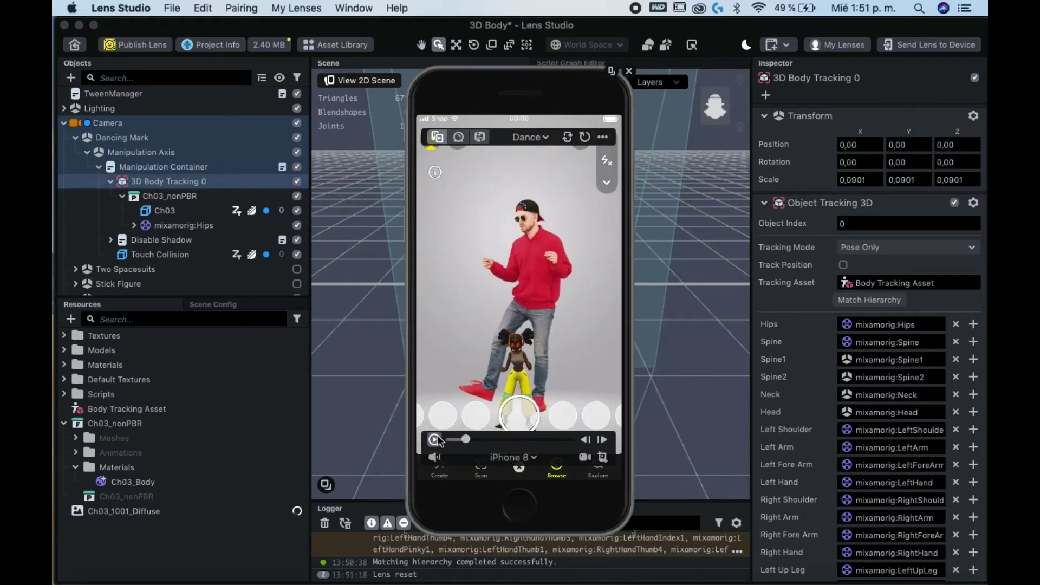
pyautogui.click(435, 440)
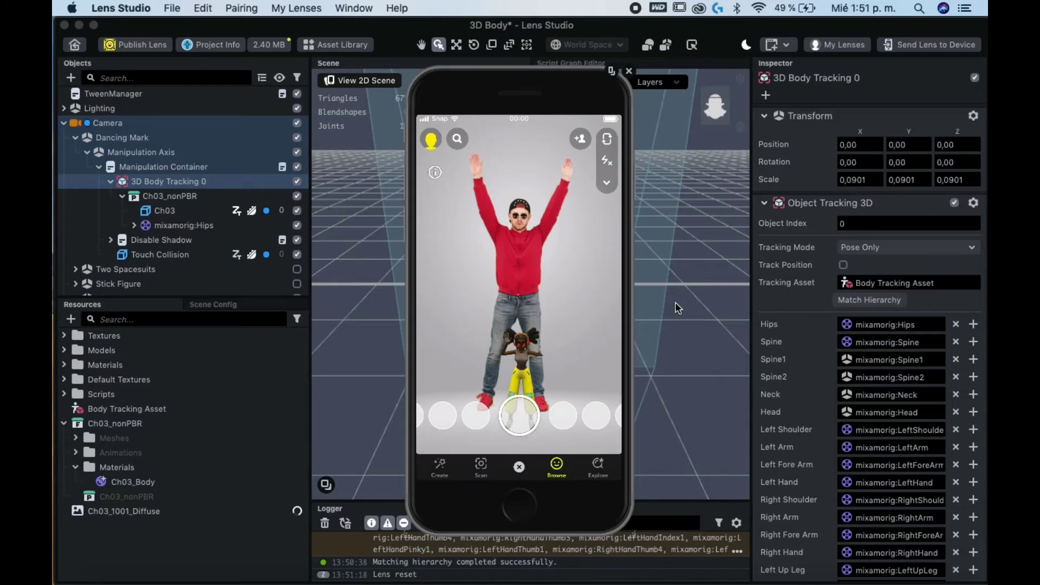
pyautogui.moveTo(435, 439)
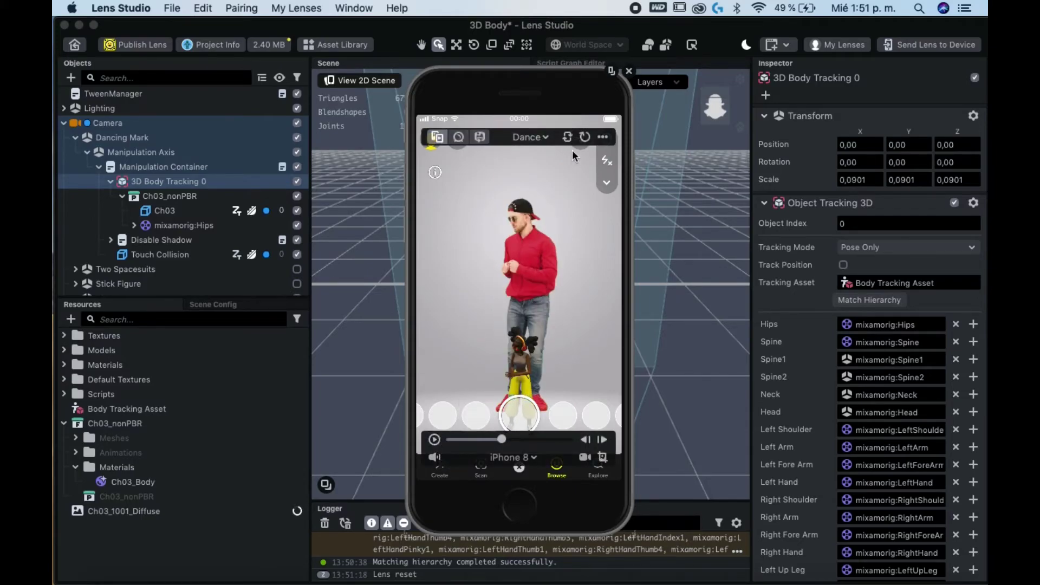
pyautogui.click(611, 72)
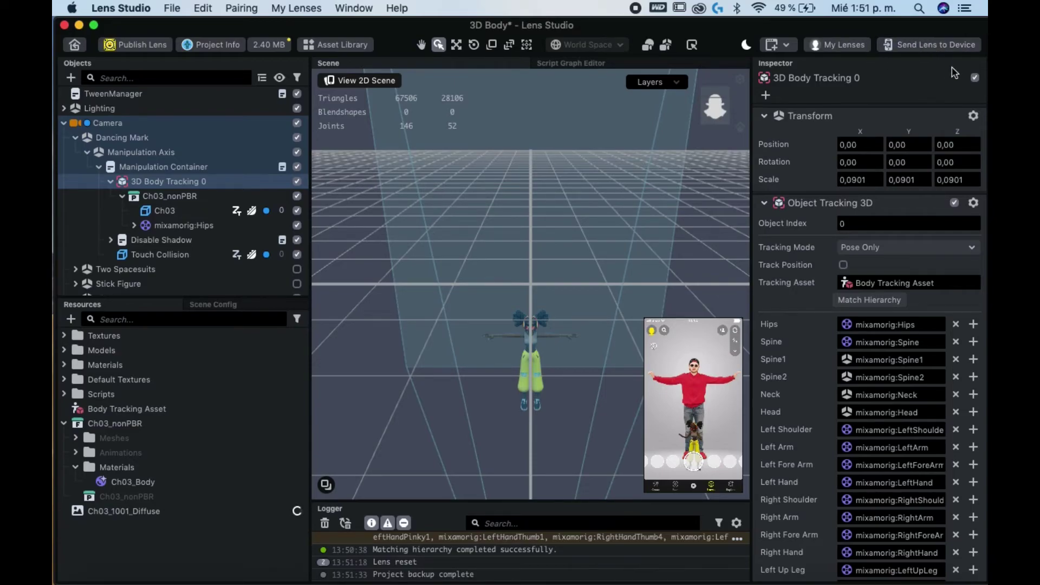
# Send the lens to the paired device and bring up the phone's mirrored screen in QuickTime Player, moving its window aside
pyautogui.click(931, 45)
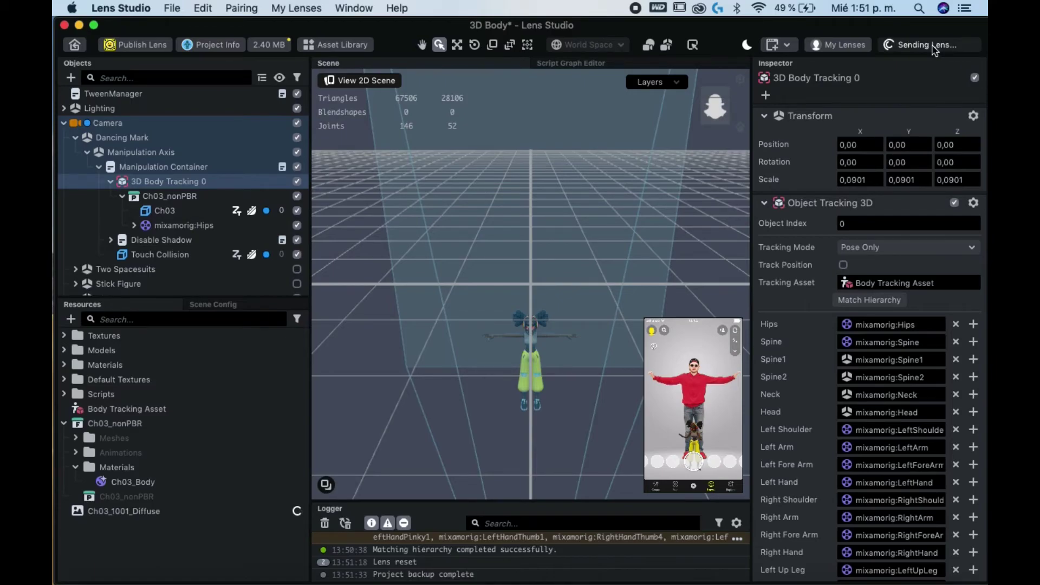
pyautogui.hotkey('ctrl', 'Up')
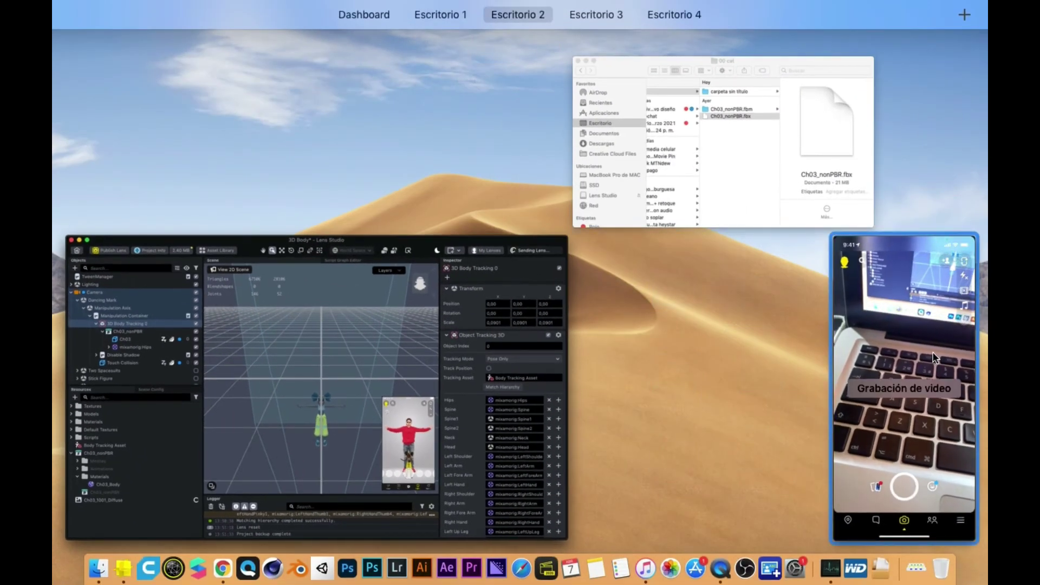
pyautogui.click(936, 358)
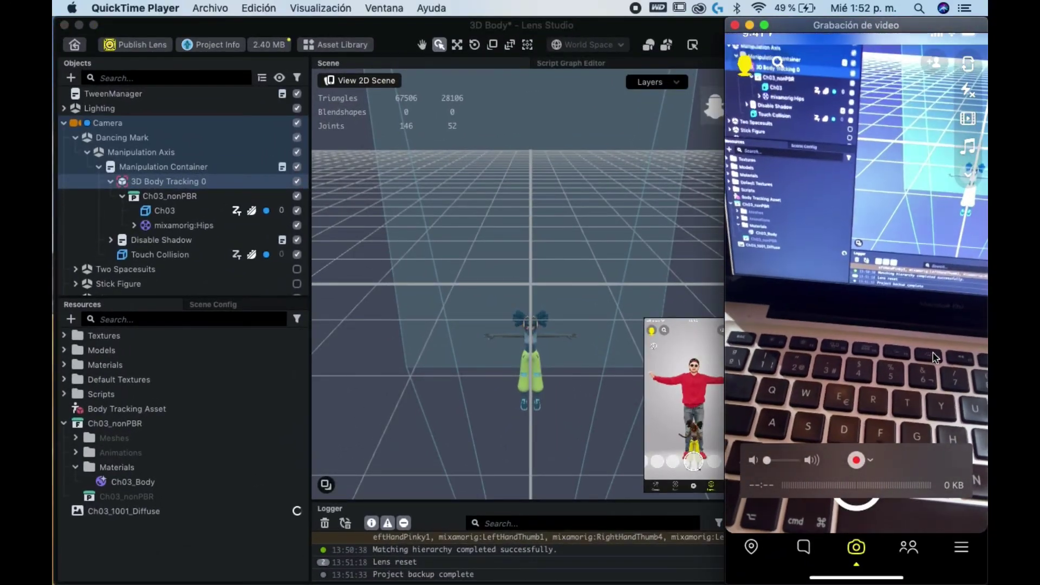
pyautogui.moveTo(901, 25); pyautogui.dragTo(692, 19)
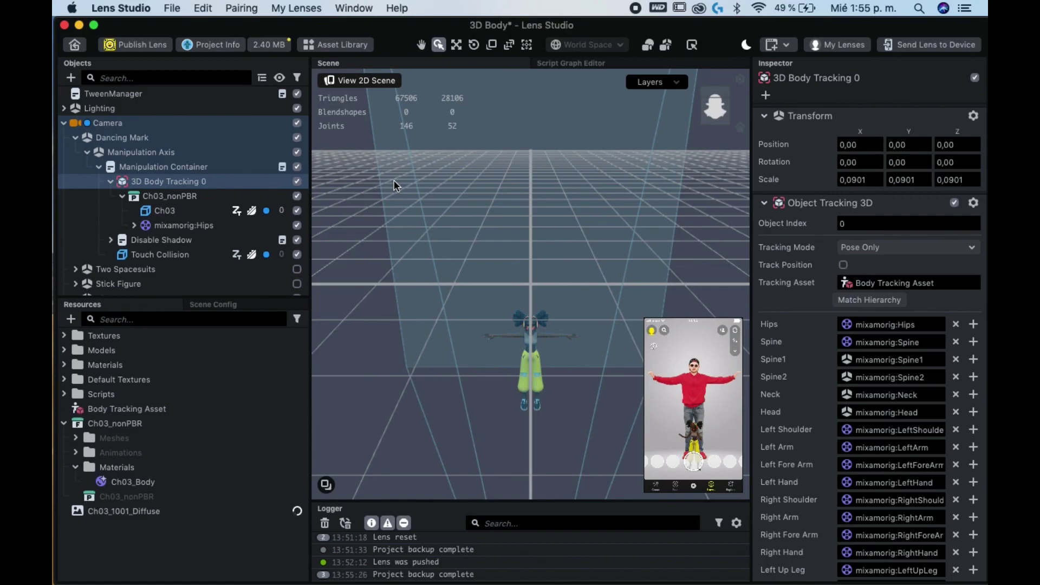
pyautogui.moveTo(664, 352)
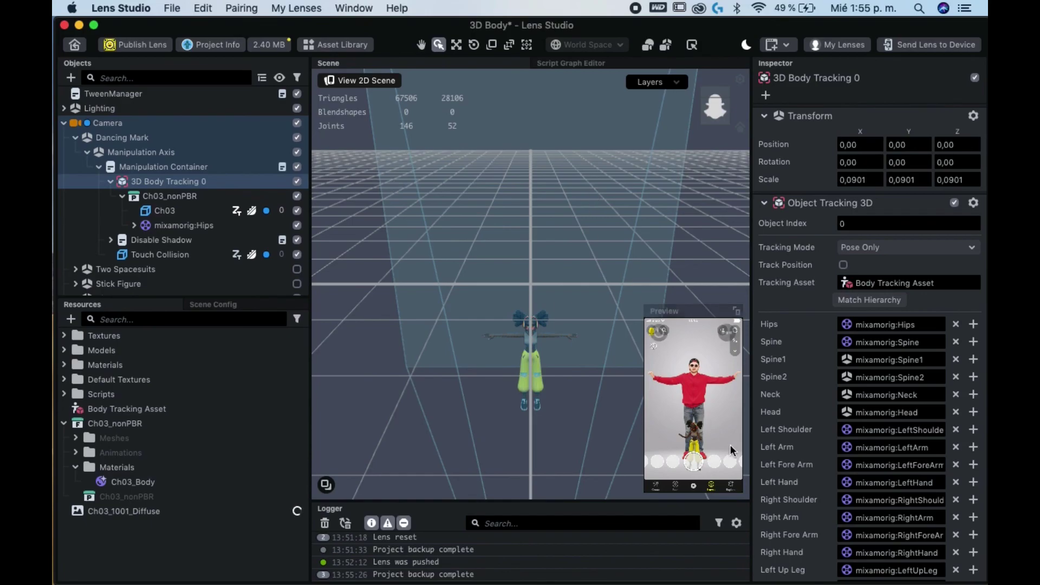